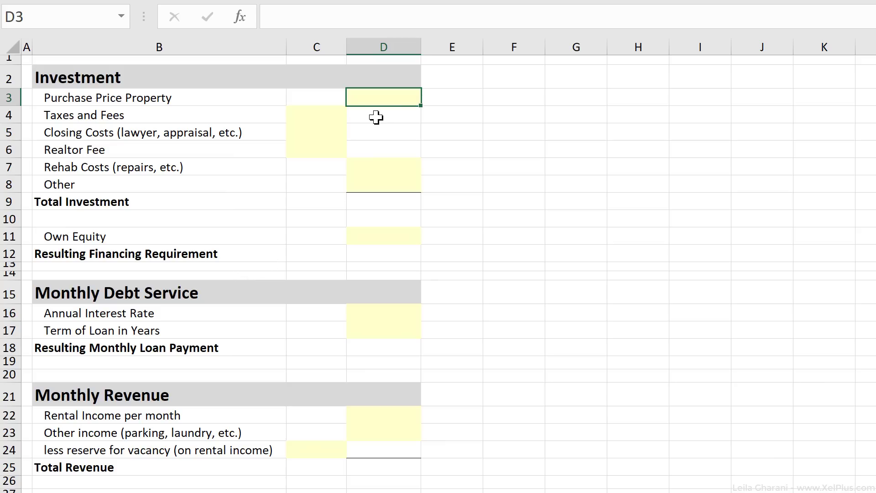
- Enter 200000 as the purchase price in cell D3
{"action": "type", "text": "200000"}
{"action": "key", "text": "ctrl+Return"}
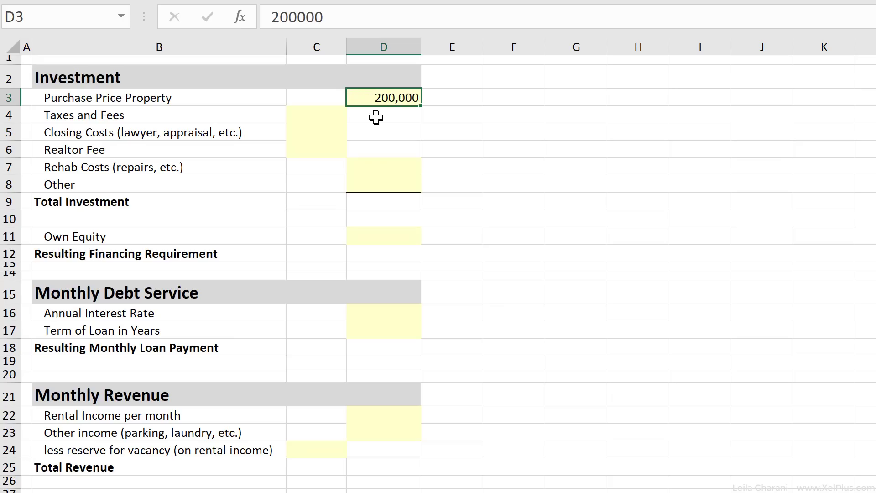
{"action": "key", "text": "Left"}
{"action": "key", "text": "Down"}
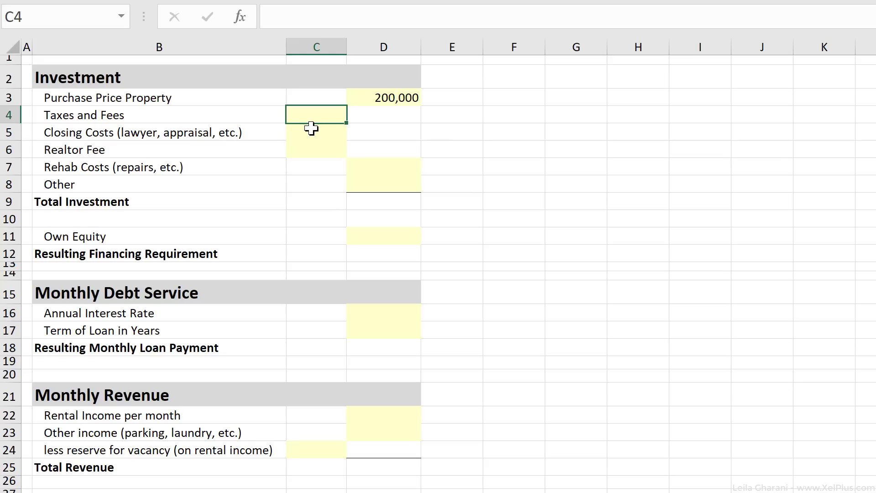
- Enter cost rates of 0.5, 1 and 1 for taxes, closing costs and realtor fee in C4:C6
{"action": "type", "text": "0.5"}
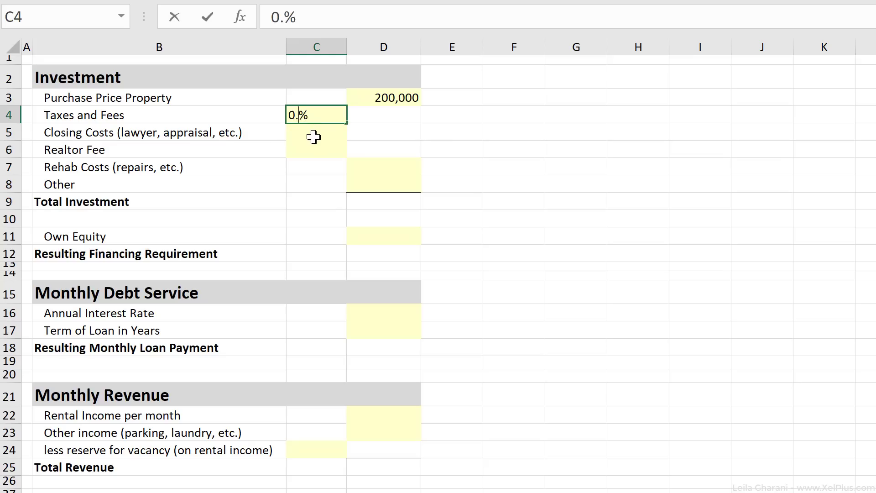
{"action": "key", "text": "ctrl+Return"}
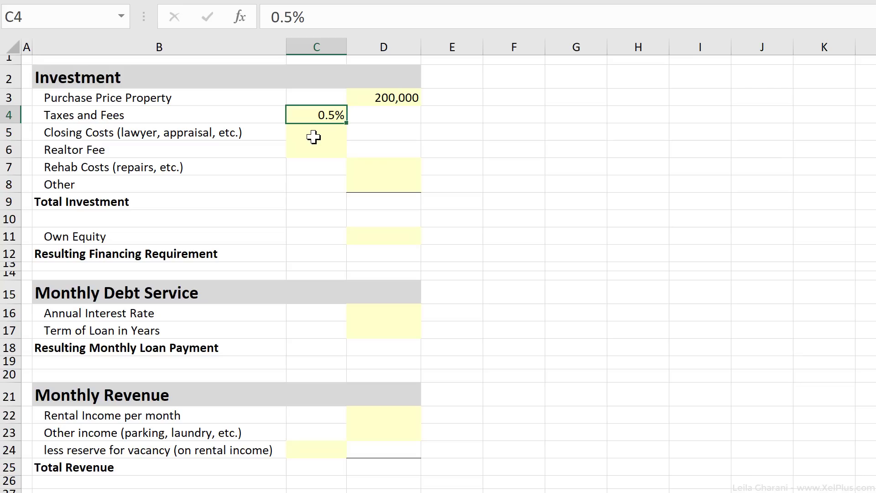
{"action": "left_click", "coordinate": [313, 136]}
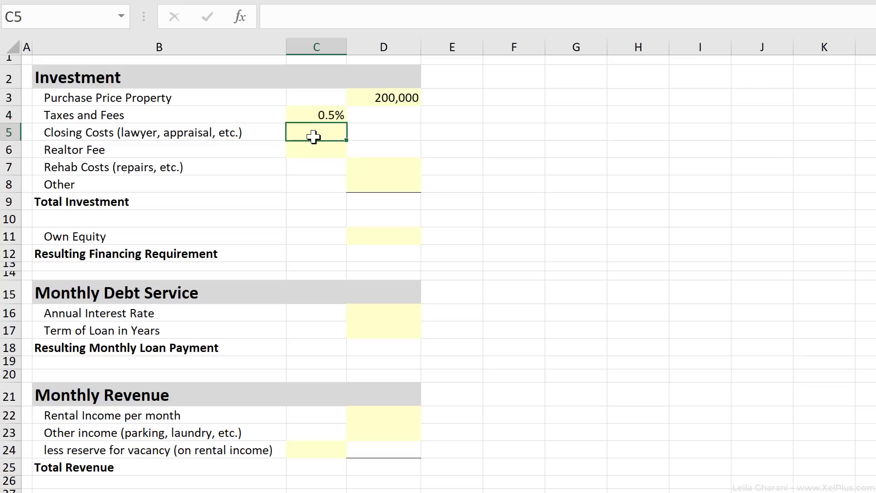
{"action": "type", "text": "1"}
{"action": "key", "text": "Return"}
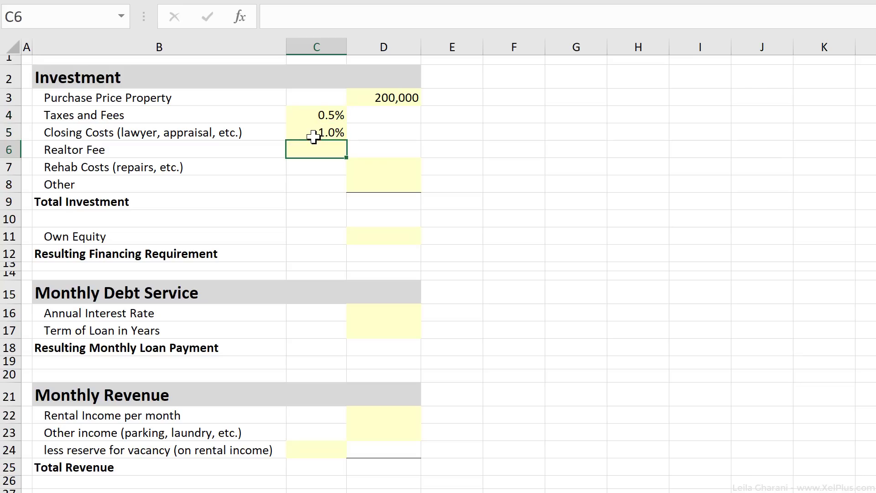
{"action": "type", "text": "1"}
{"action": "key", "text": "Up"}
{"action": "key", "text": "Up"}
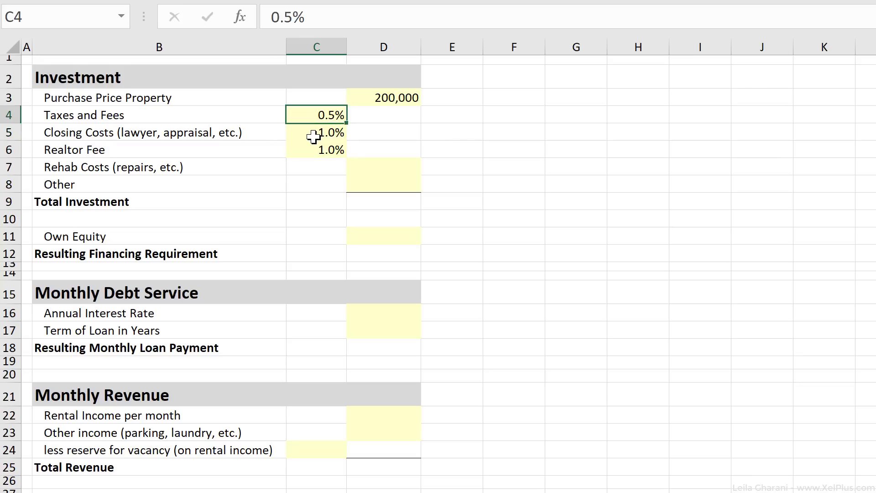
{"action": "key", "text": "Right"}
- Compute the cost amounts with =C4*$D$3 filled down to D6, giving 1,000, 2,000 and 2,000
{"action": "type", "text": "="}
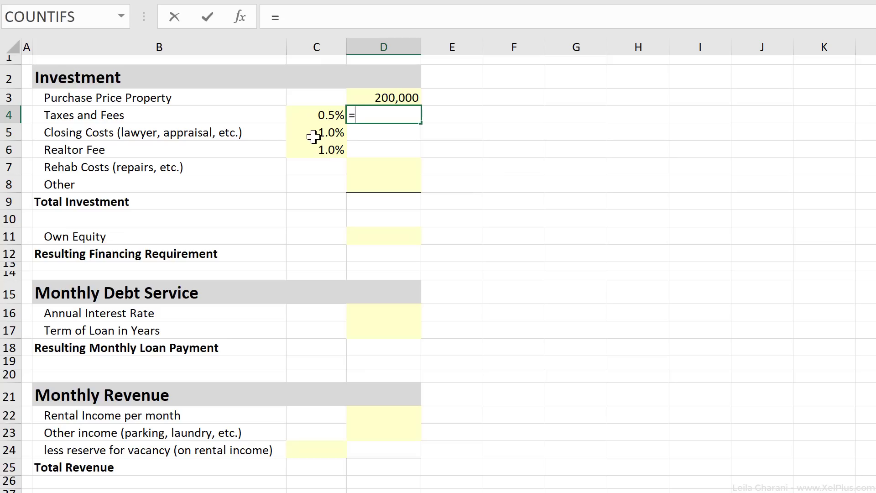
{"action": "left_click", "coordinate": [315, 113]}
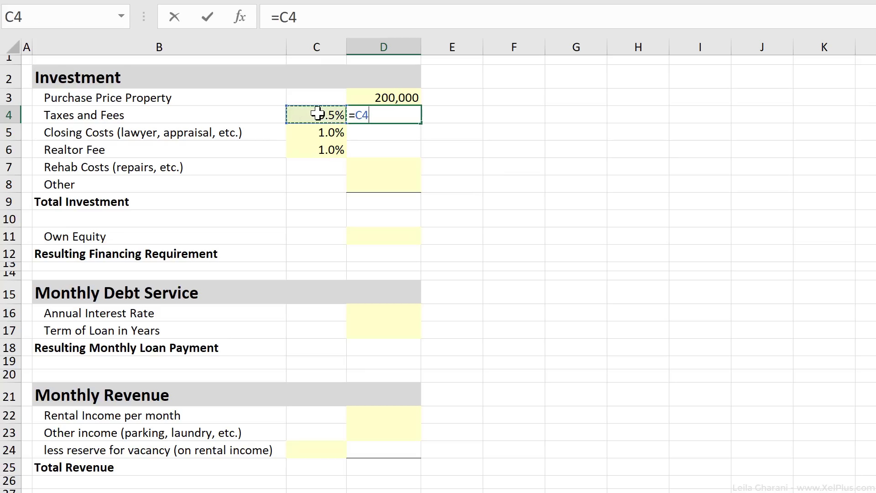
{"action": "type", "text": "*"}
{"action": "left_click", "coordinate": [362, 93]}
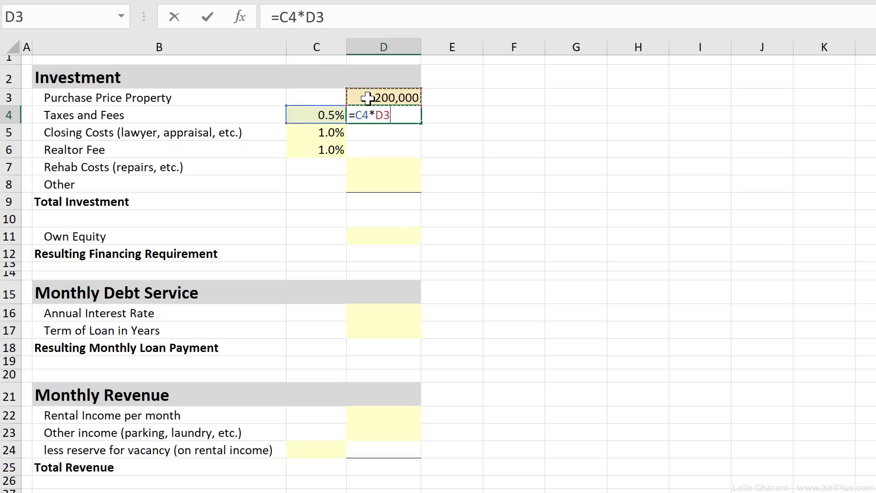
{"action": "key", "text": "F4"}
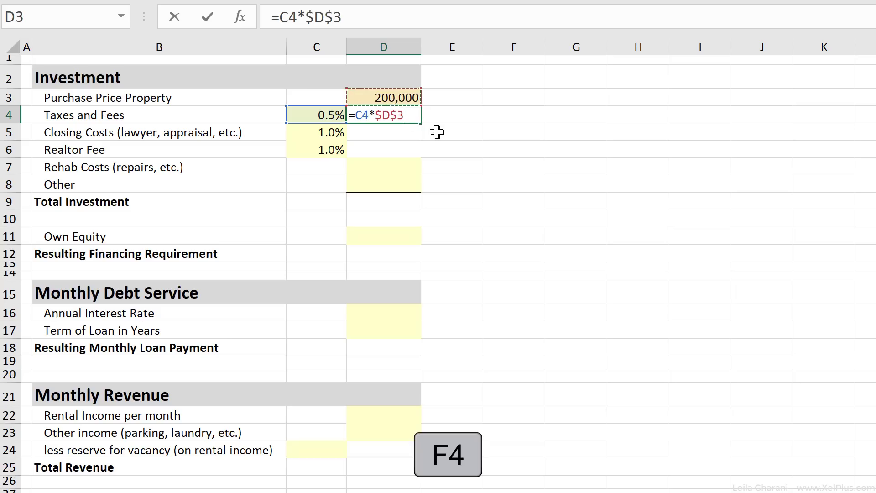
{"action": "key", "text": "Return"}
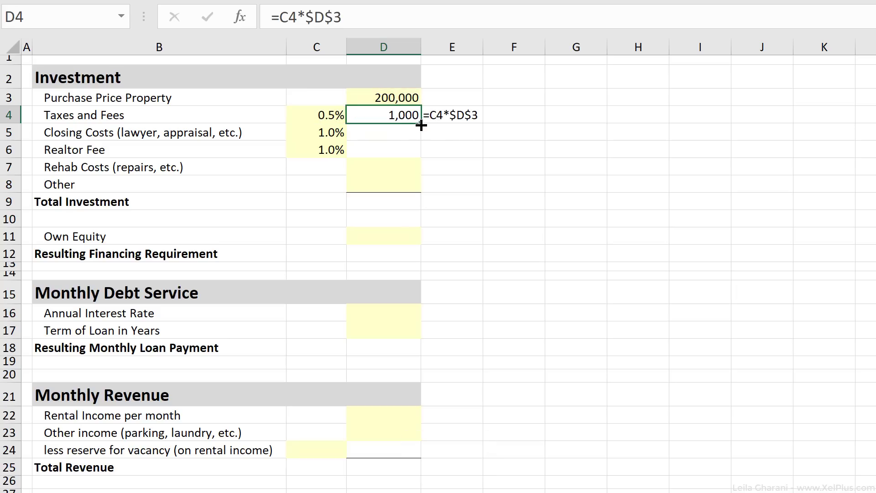
{"action": "left_click_drag", "start_coordinate": [418, 123], "coordinate": [417, 151]}
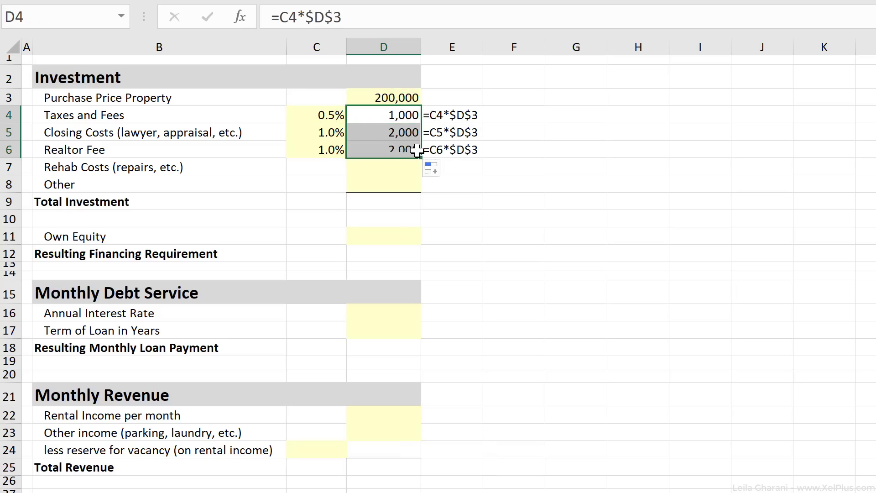
{"action": "left_click", "coordinate": [408, 115]}
{"action": "left_click", "coordinate": [460, 118]}
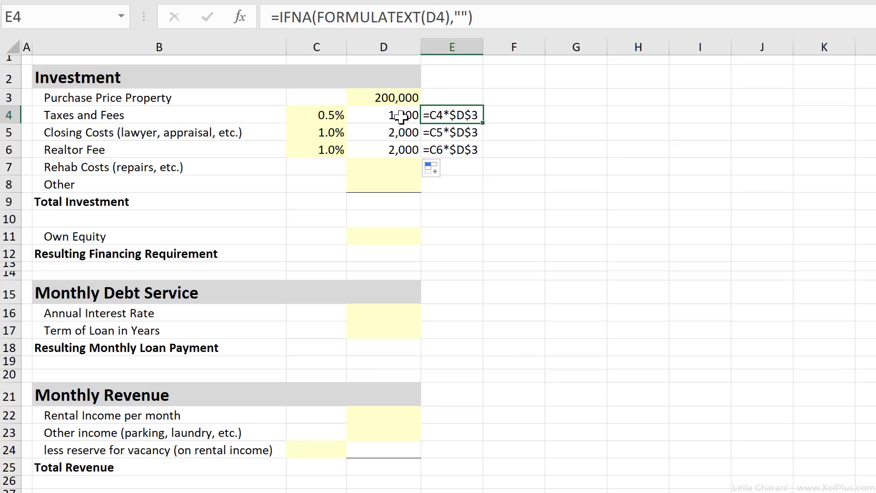
{"action": "left_click", "coordinate": [388, 173]}
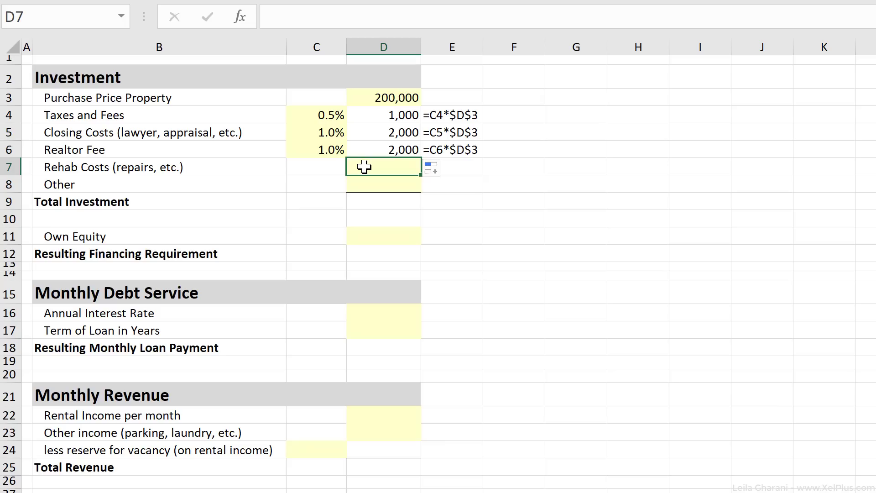
- Enter rehab costs 5,000 and other costs 0, then AutoSum D3:D8 for a 210,000 total investment
{"action": "type", "text": "5000"}
{"action": "key", "text": "ctrl+Return"}
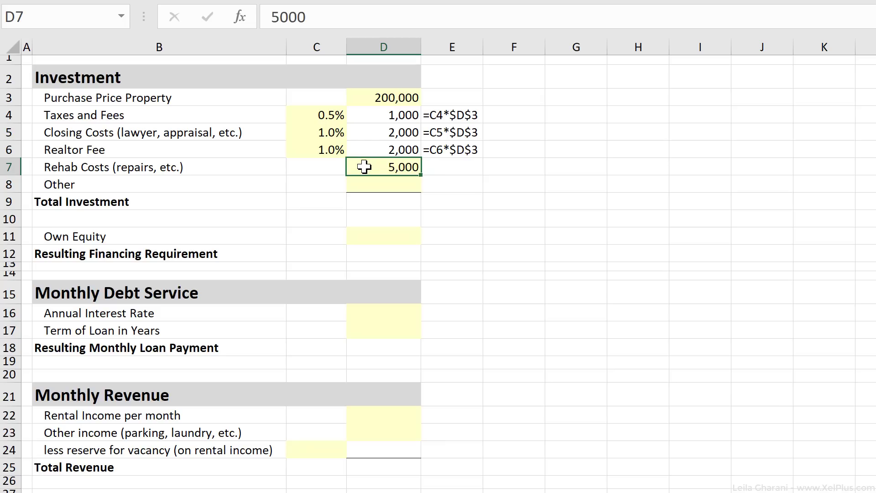
{"action": "key", "text": "Down"}
{"action": "type", "text": "0"}
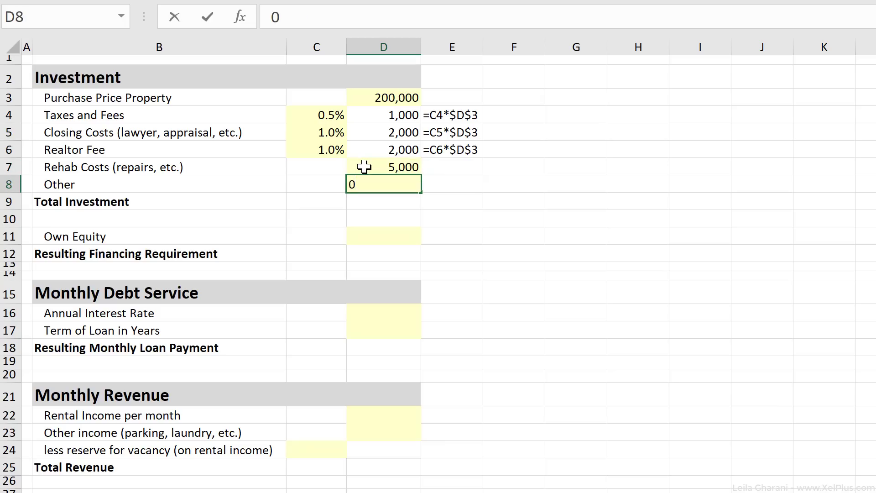
{"action": "key", "text": "Return"}
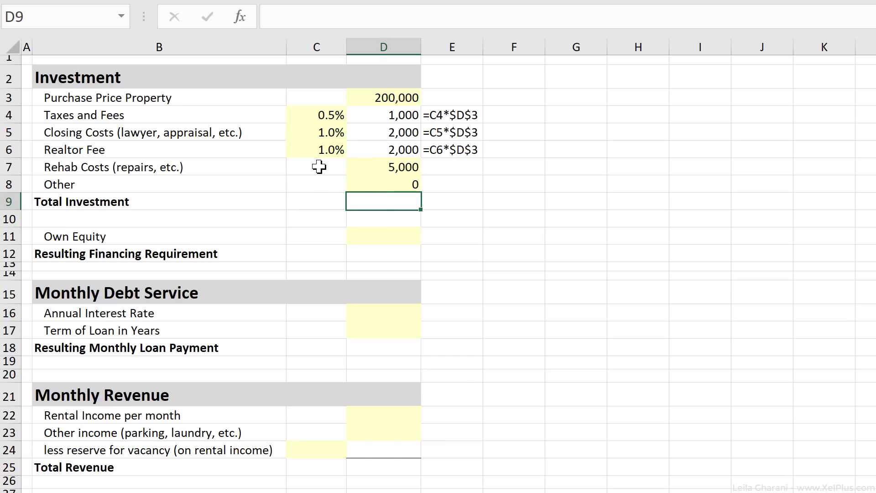
{"action": "key", "text": "alt+equal"}
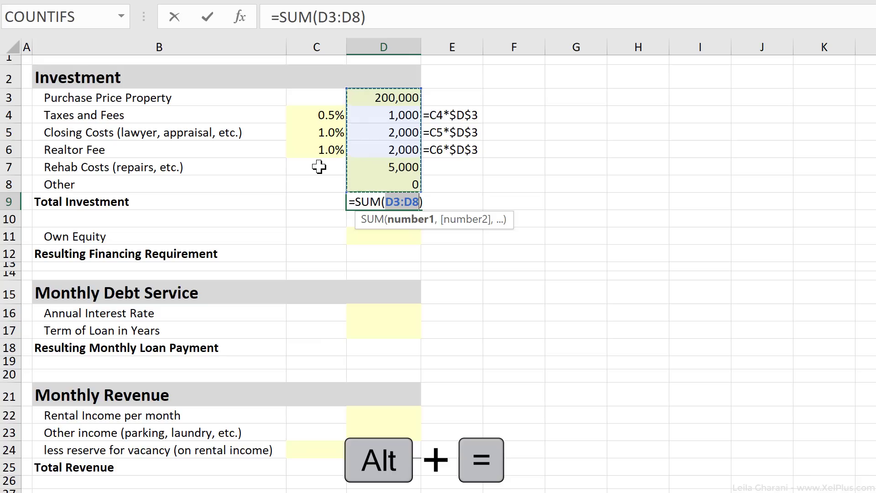
{"action": "key", "text": "Return"}
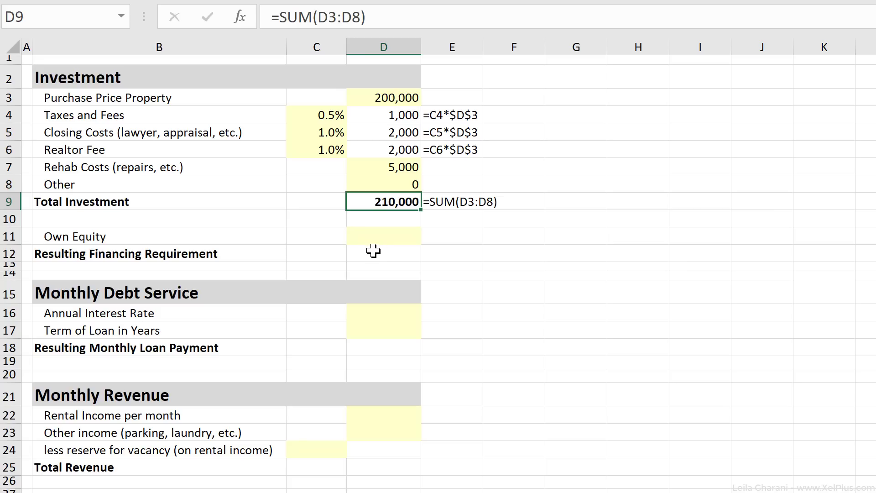
- Enter own equity of 40,000 in D11
{"action": "left_click", "coordinate": [377, 242]}
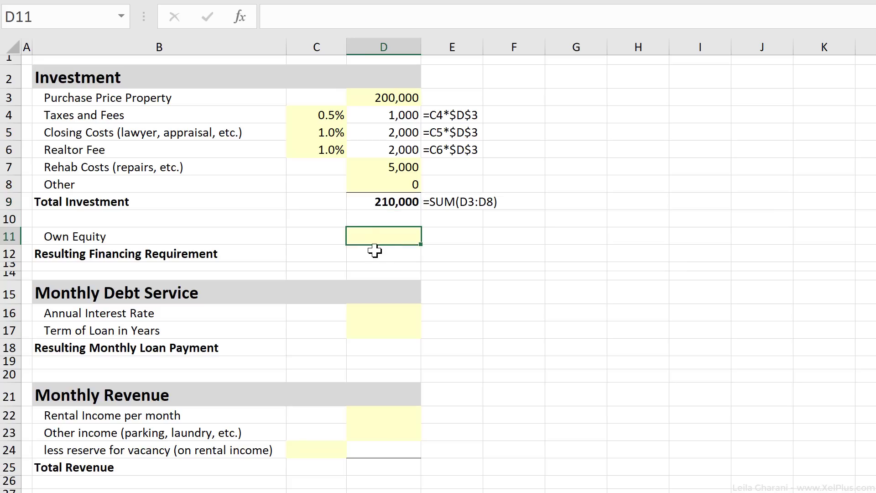
{"action": "type", "text": "40000"}
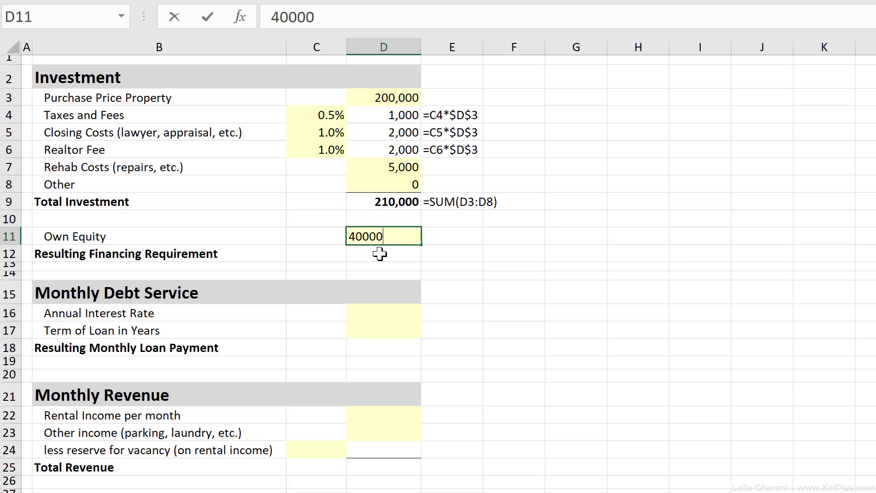
{"action": "key", "text": "ctrl+Return"}
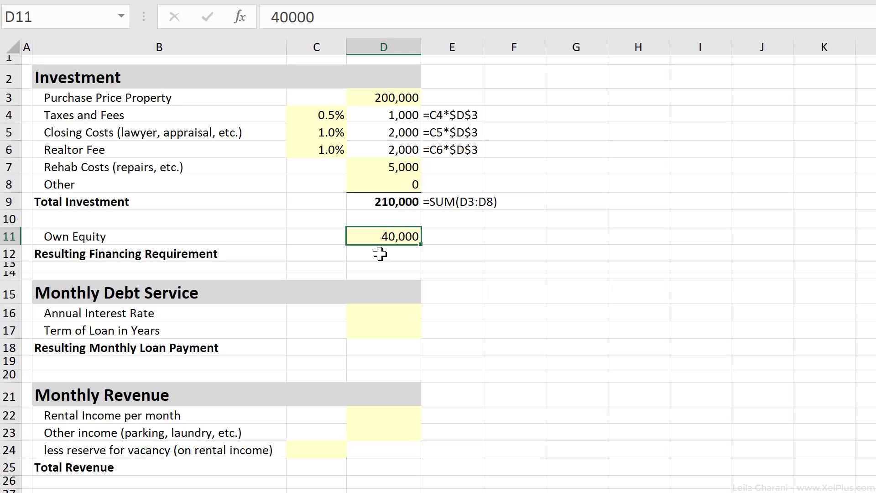
- Compute the financing requirement in D12 as =D9-D11, giving 170,000
{"action": "left_click", "coordinate": [372, 253]}
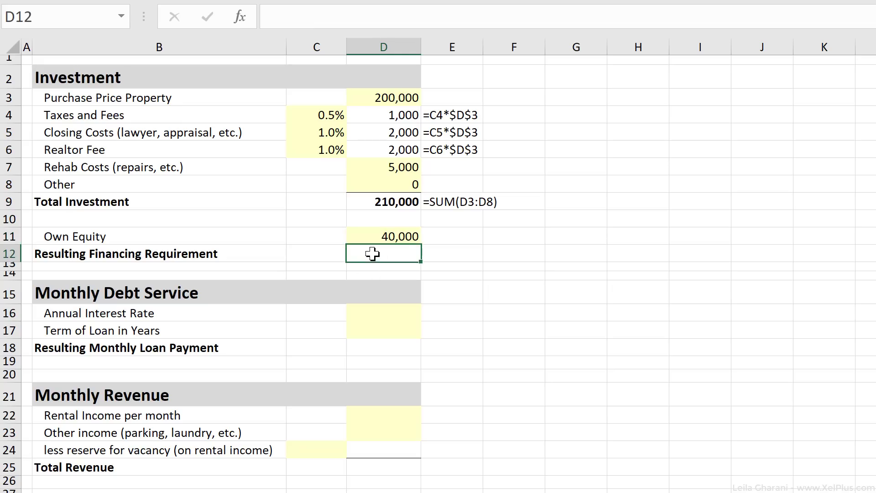
{"action": "type", "text": "="}
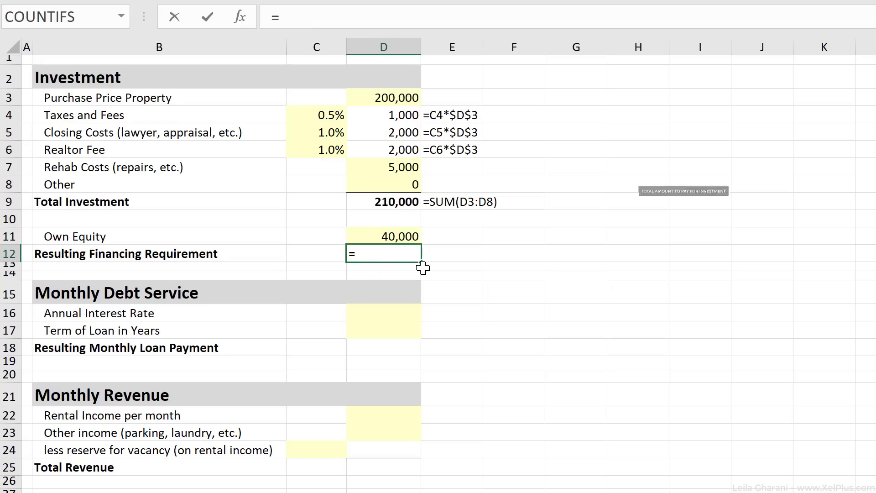
{"action": "left_click", "coordinate": [396, 202]}
{"action": "type", "text": "-"}
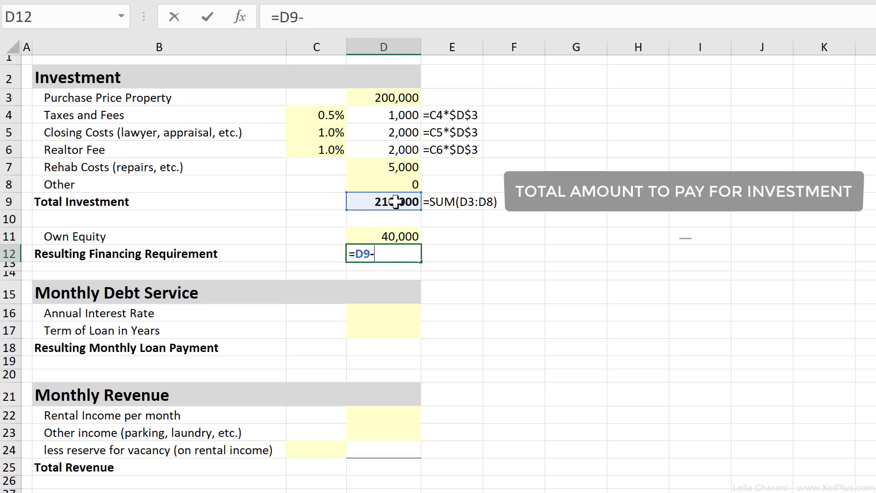
{"action": "left_click", "coordinate": [408, 236]}
{"action": "key", "text": "ctrl+Return"}
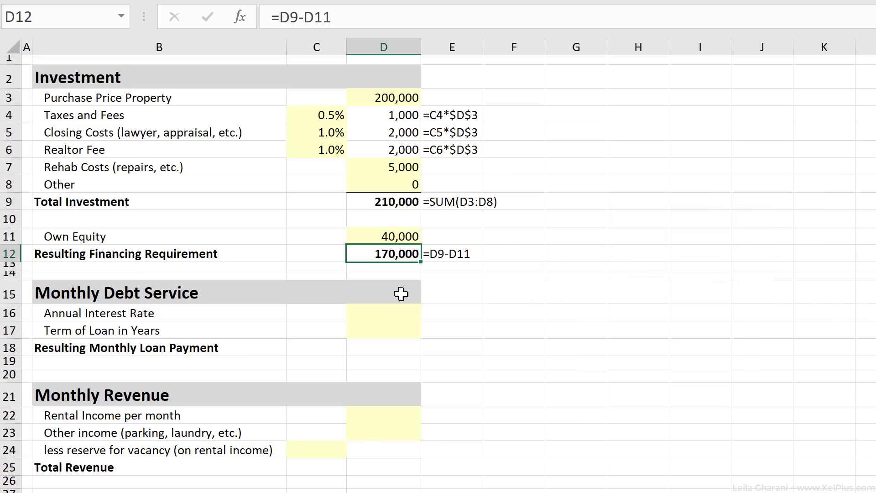
{"action": "left_click", "coordinate": [397, 312]}
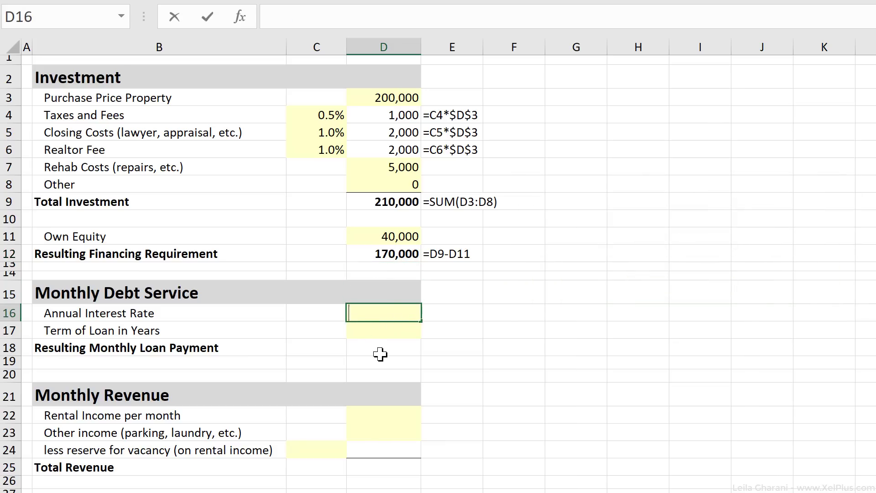
- Enter a 3% annual interest rate in D16 and a 25-year loan term in D17
{"action": "type", "text": "3%"}
{"action": "key", "text": "Return"}
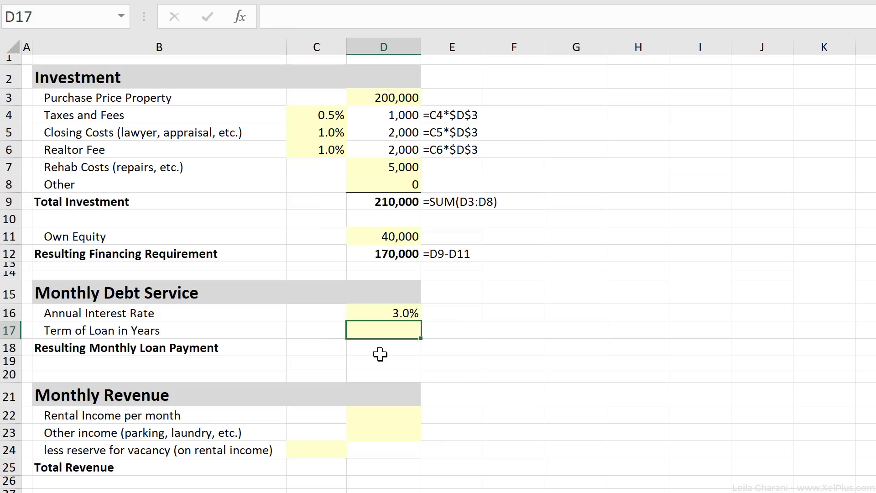
{"action": "type", "text": "25"}
{"action": "key", "text": "ctrl+Return"}
- Enter =PMT(D16/12,D17*12,D12,,1) in D18 for a -804 monthly loan payment
{"action": "left_click", "coordinate": [380, 354]}
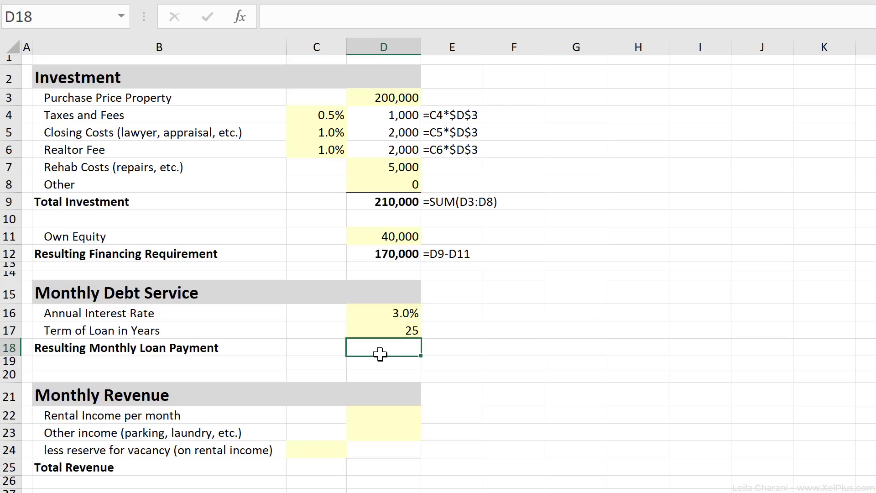
{"action": "type", "text": "=pmt"}
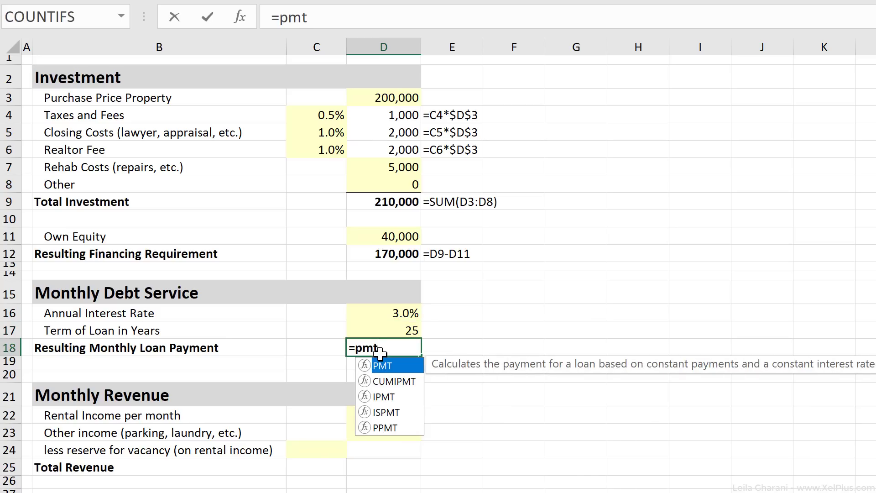
{"action": "type", "text": "("}
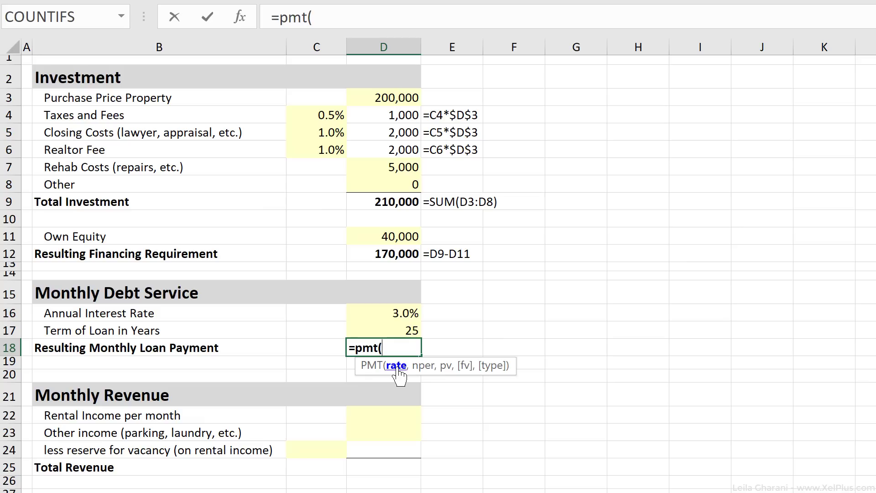
{"action": "left_click", "coordinate": [392, 316]}
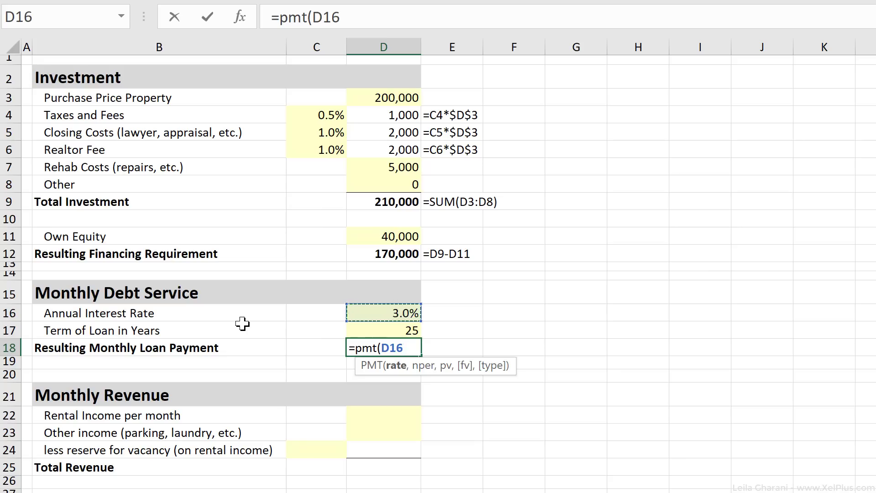
{"action": "type", "text": "/12,"}
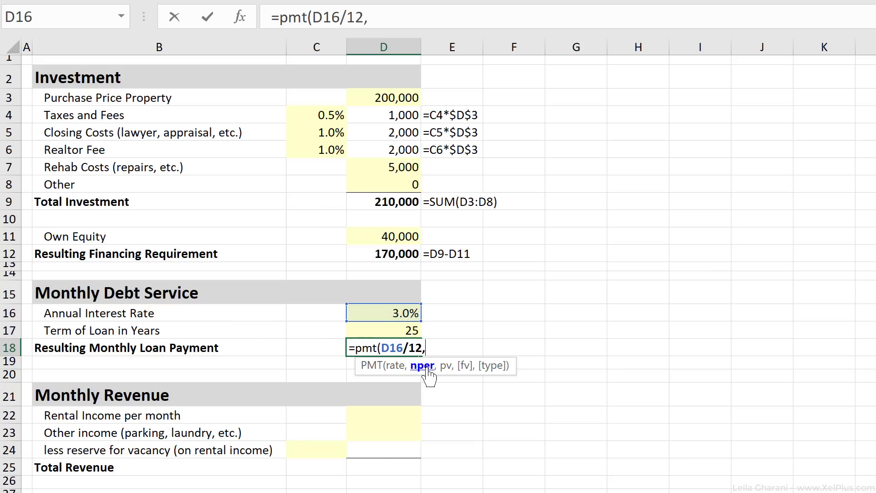
{"action": "left_click", "coordinate": [398, 330]}
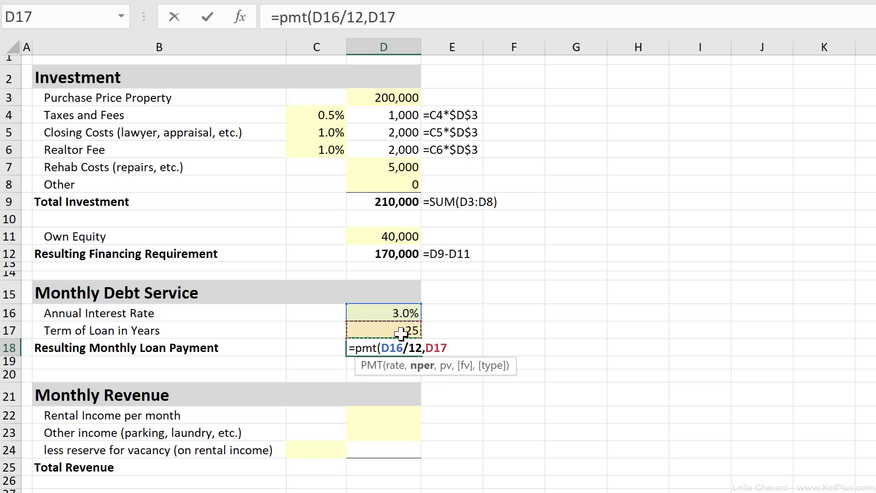
{"action": "type", "text": "*"}
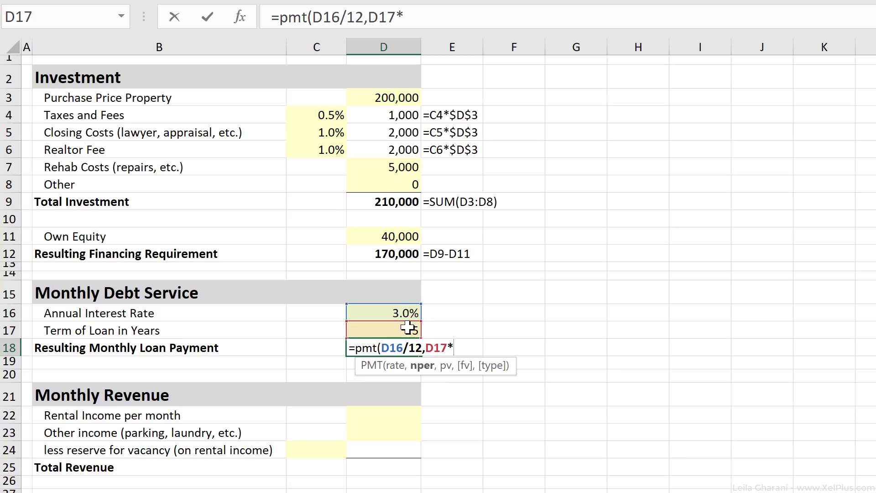
{"action": "type", "text": "12,"}
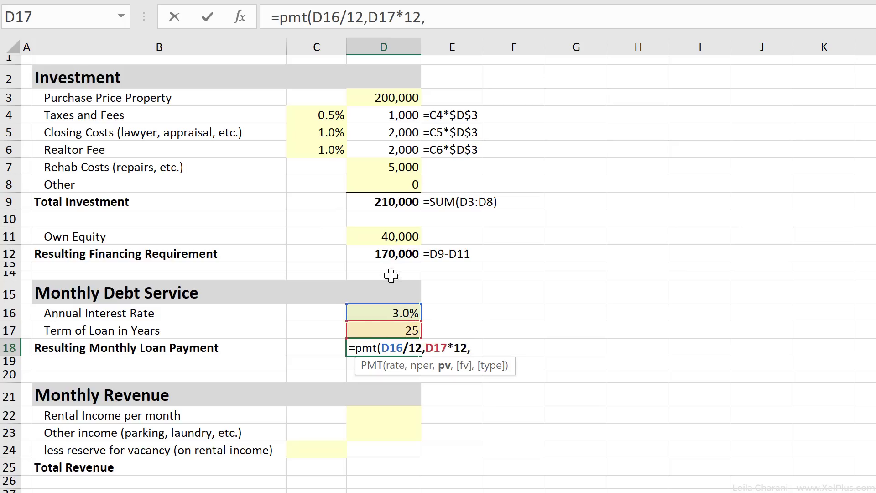
{"action": "left_click", "coordinate": [381, 254]}
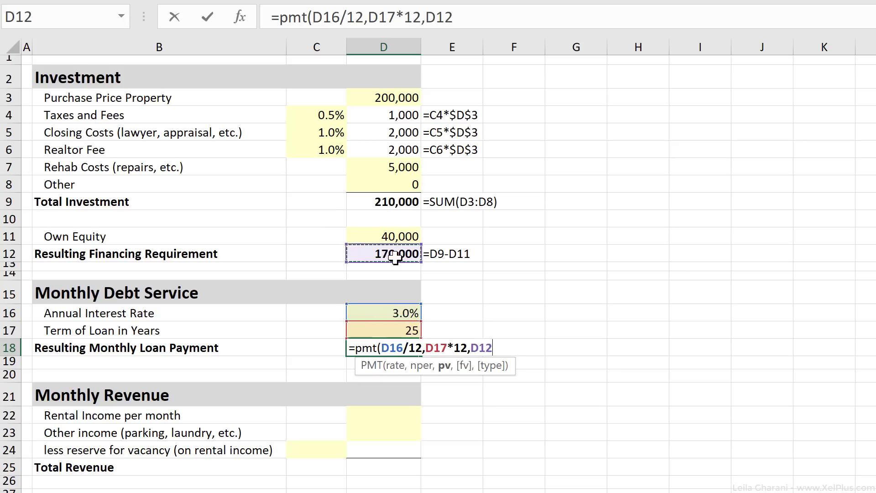
{"action": "type", "text": ","}
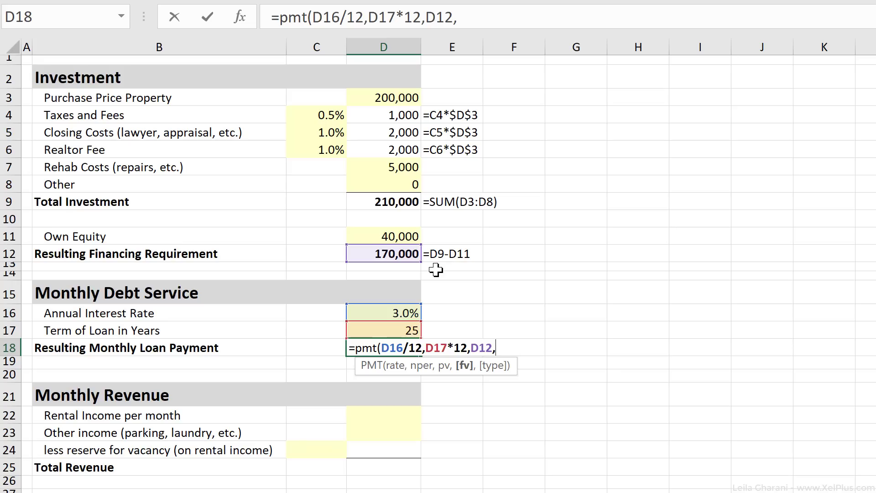
{"action": "type", "text": ","}
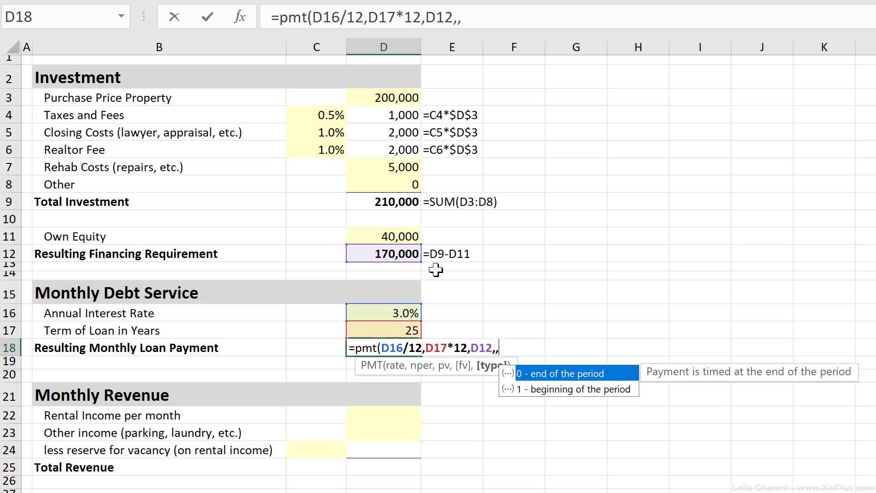
{"action": "type", "text": "1"}
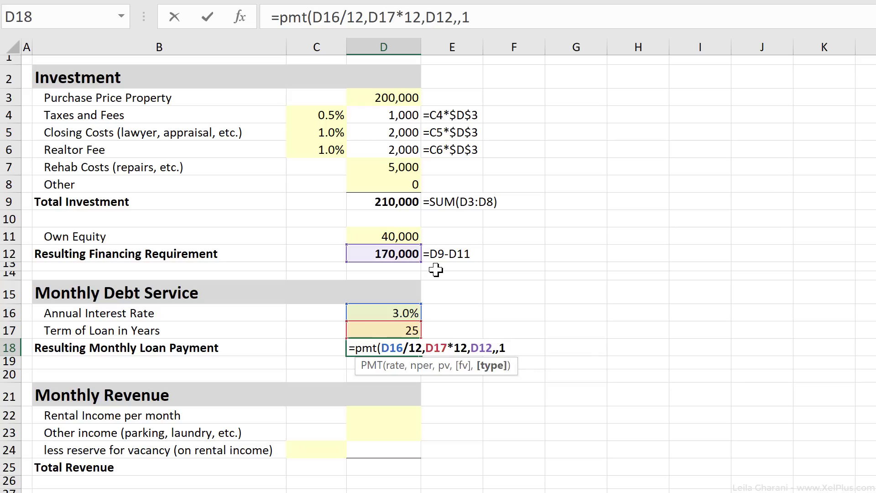
{"action": "type", "text": ")"}
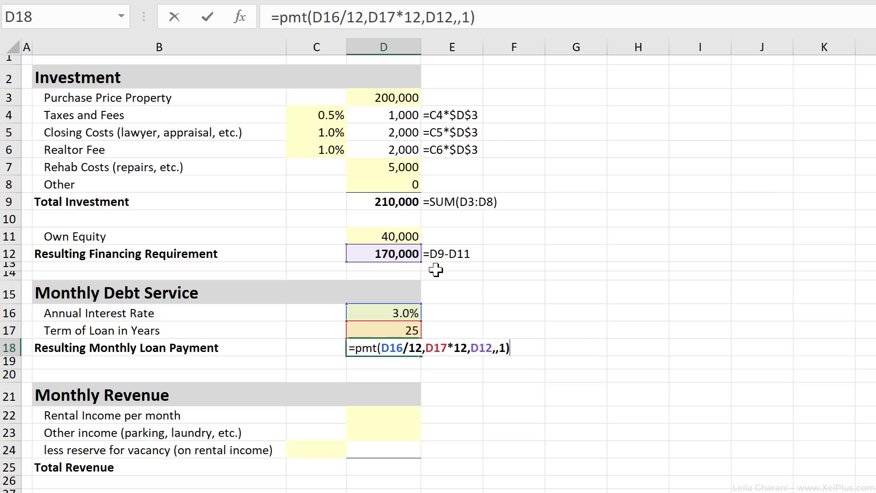
{"action": "key", "text": "Return"}
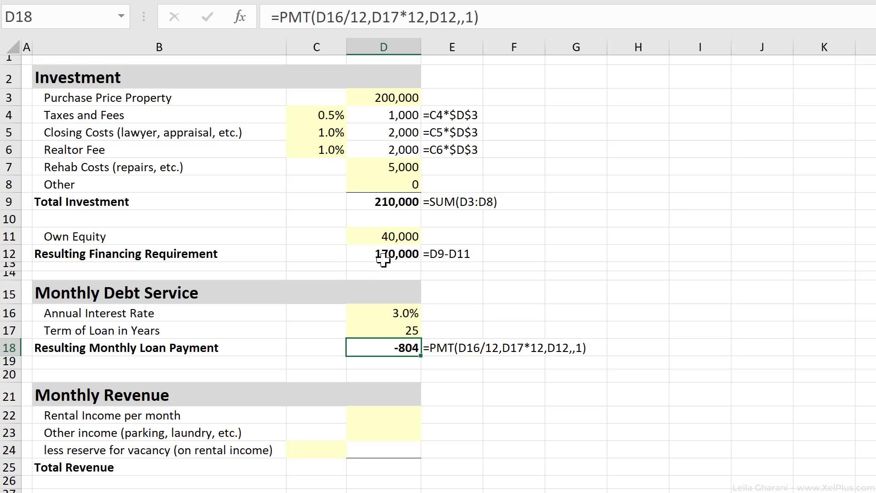
{"action": "left_click", "coordinate": [383, 415]}
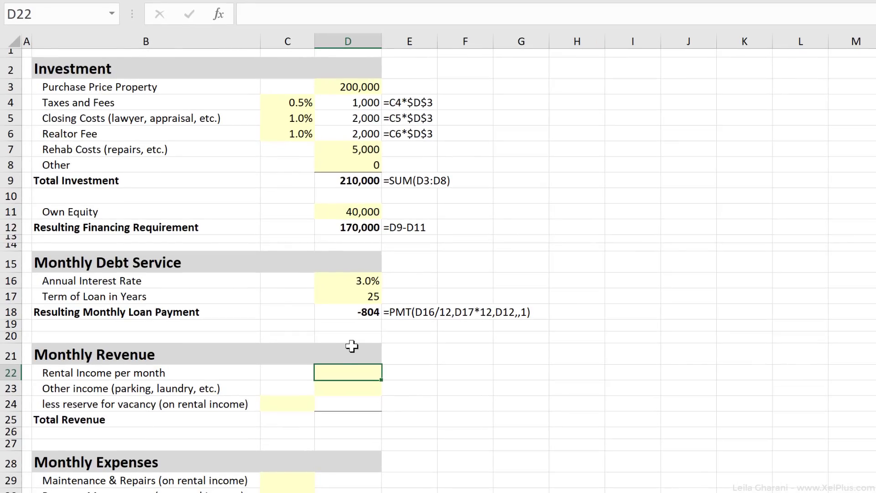
- Enter rental income 1,400 in D22, other income 0 in D23 and an 8% vacancy rate in C24
{"action": "type", "text": "1400"}
{"action": "key", "text": "ctrl+Return"}
{"action": "left_click", "coordinate": [336, 393]}
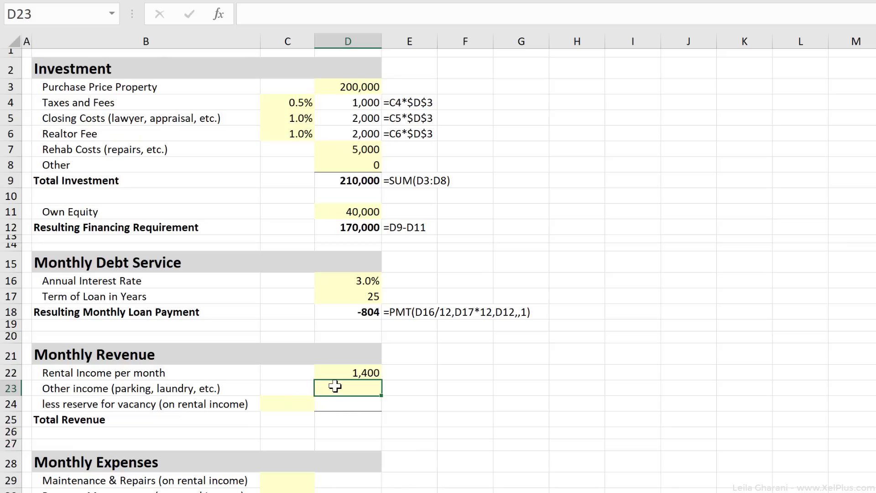
{"action": "type", "text": "0"}
{"action": "key", "text": "Return"}
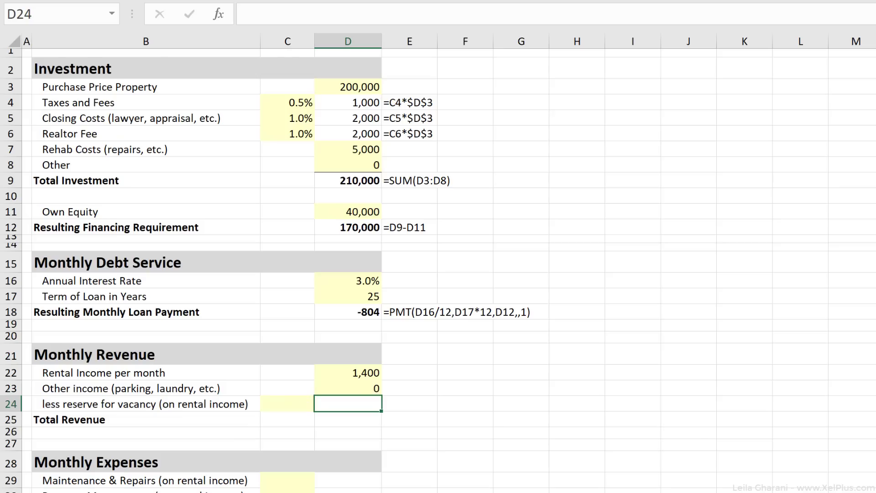
{"action": "left_click", "coordinate": [287, 403]}
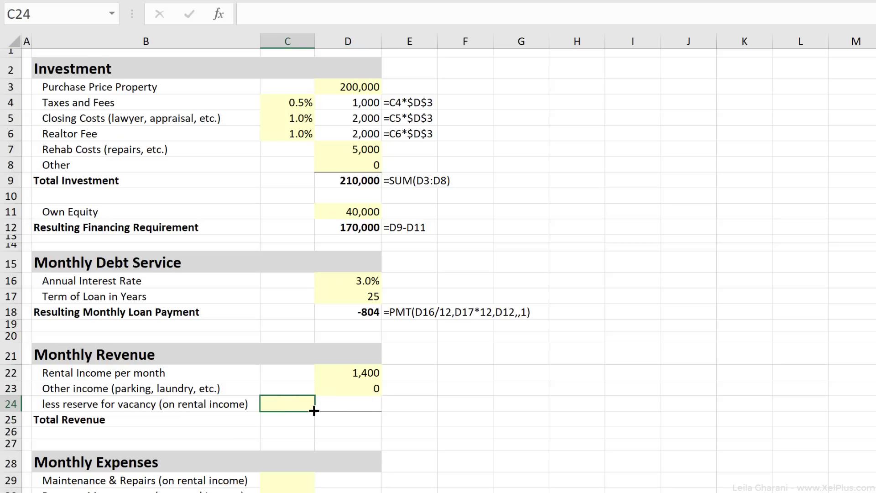
{"action": "type", "text": "8%"}
{"action": "key", "text": "ctrl+Return"}
{"action": "key", "text": "Right"}
{"action": "key", "text": "Right"}
{"action": "key", "text": "Right"}
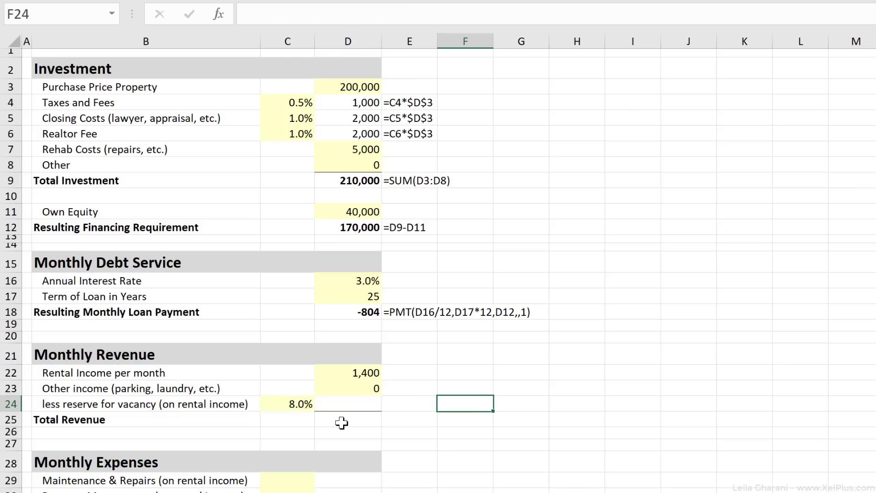
{"action": "type", "text": "="}
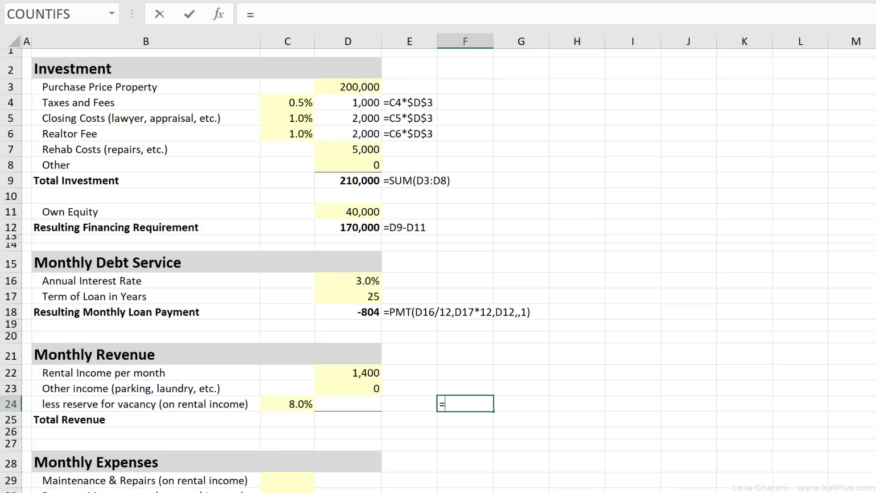
{"action": "type", "text": "8%*12"}
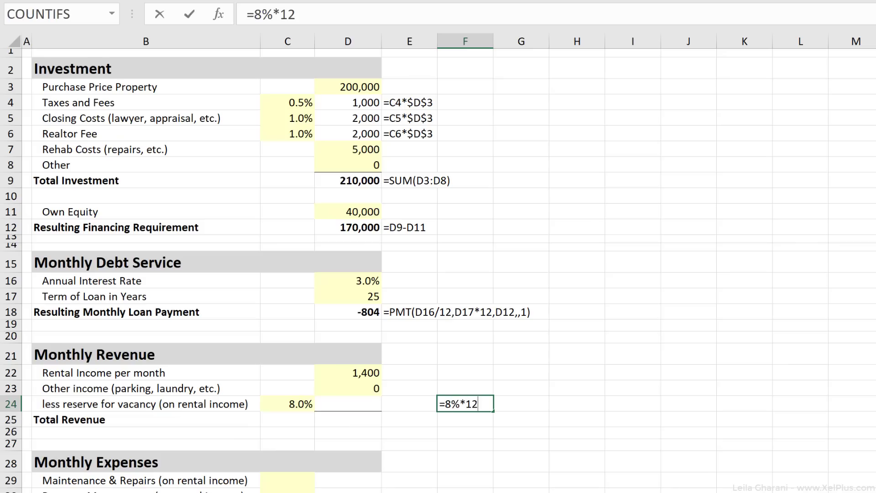
{"action": "key", "text": "ctrl+Return"}
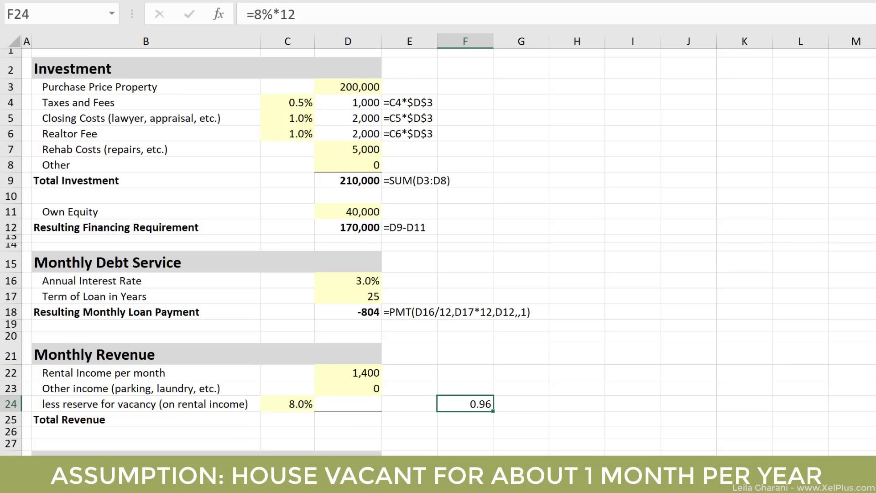
{"action": "key", "text": "Delete"}
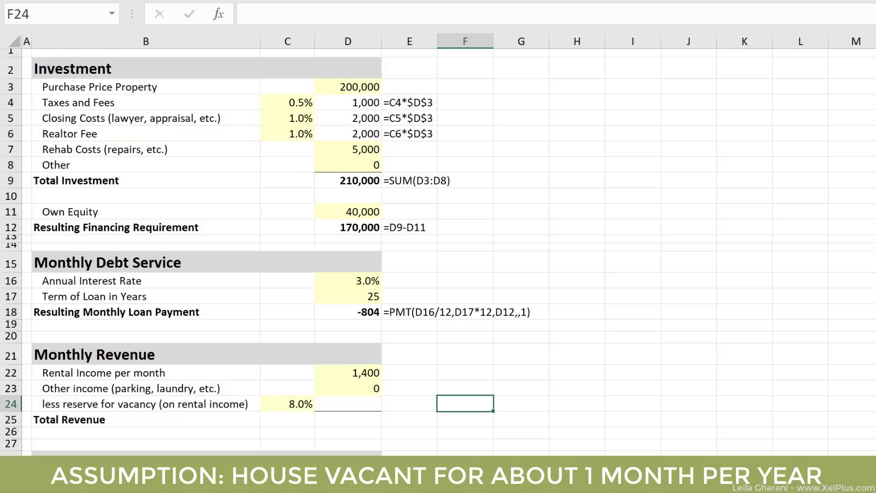
{"action": "key", "text": "Left"}
{"action": "key", "text": "Left"}
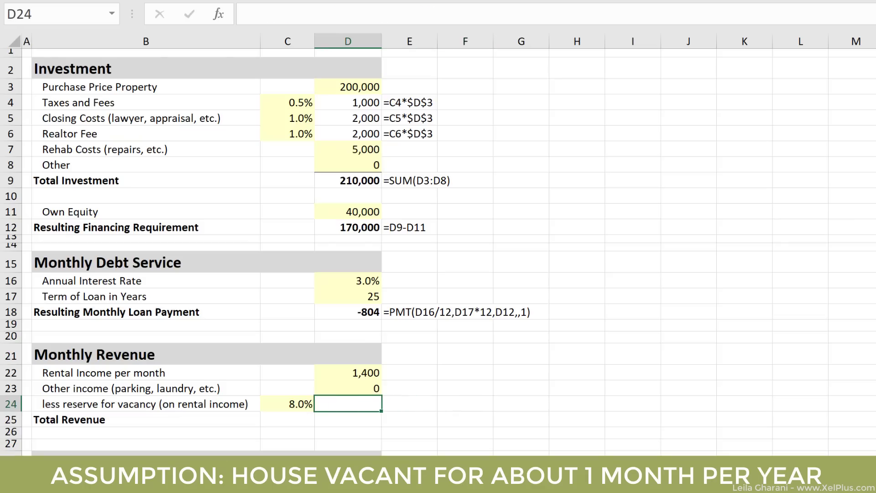
- Compute the vacancy reserve in D24 as =C24*-D22, giving -112
{"action": "type", "text": "="}
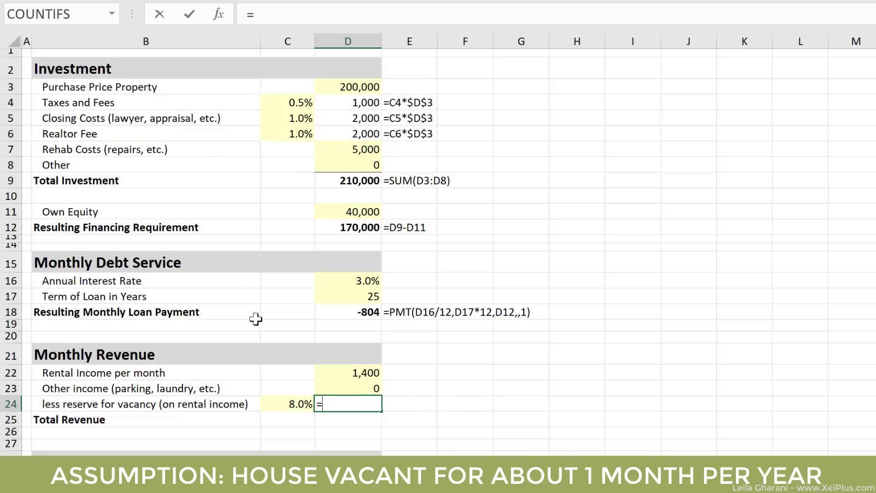
{"action": "left_click", "coordinate": [287, 407]}
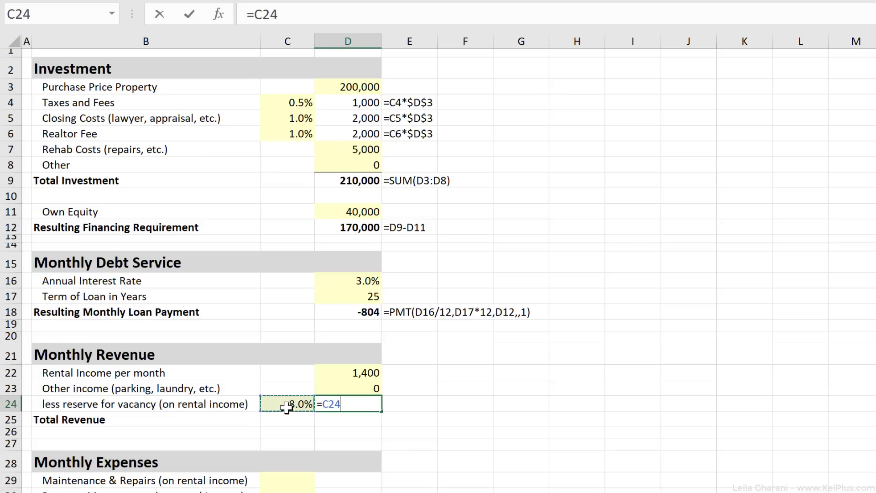
{"action": "type", "text": "*"}
{"action": "left_click", "coordinate": [343, 371]}
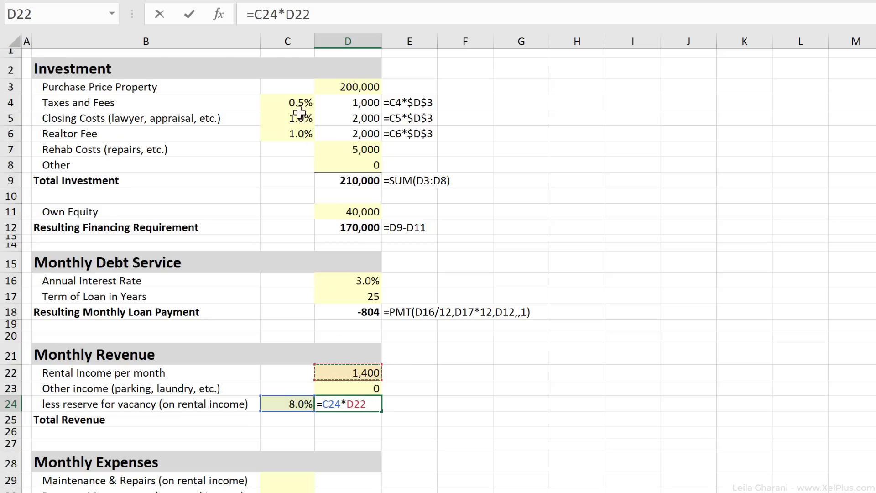
{"action": "left_click", "coordinate": [280, 15]}
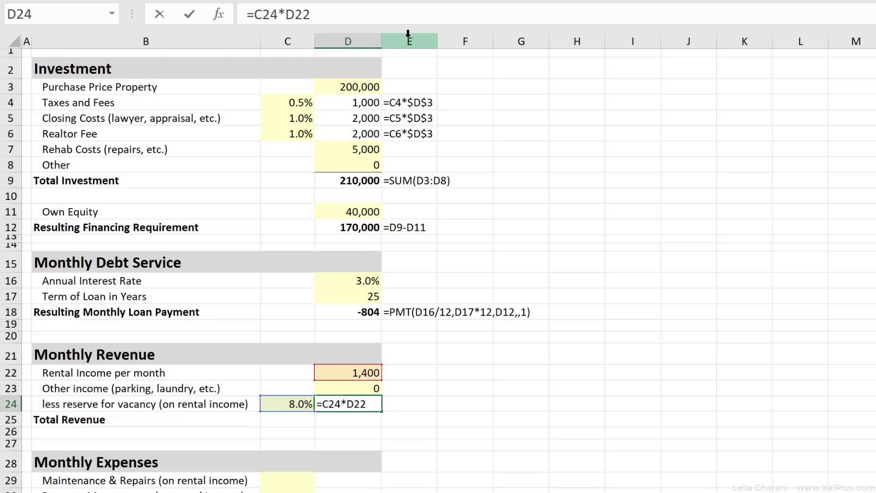
{"action": "type", "text": "-"}
{"action": "key", "text": "ctrl+Return"}
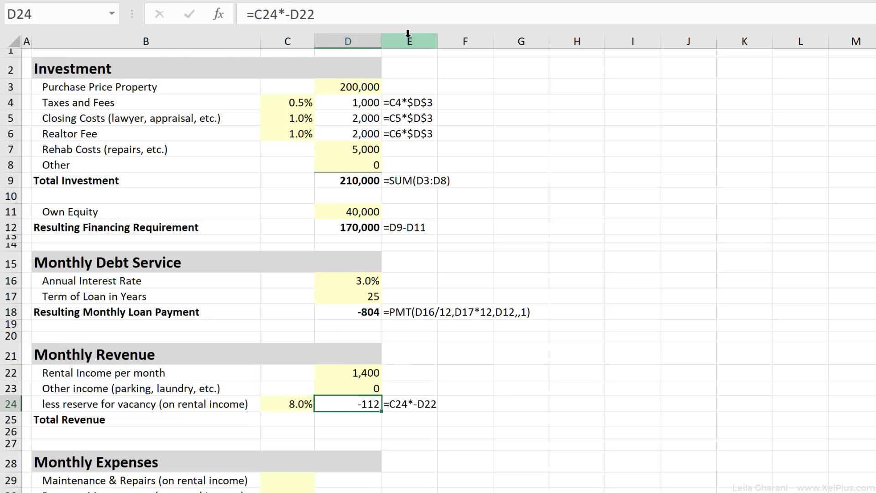
- AutoSum D22:D24 into D25 for a Total Revenue of 1,288
{"action": "key", "text": "Down"}
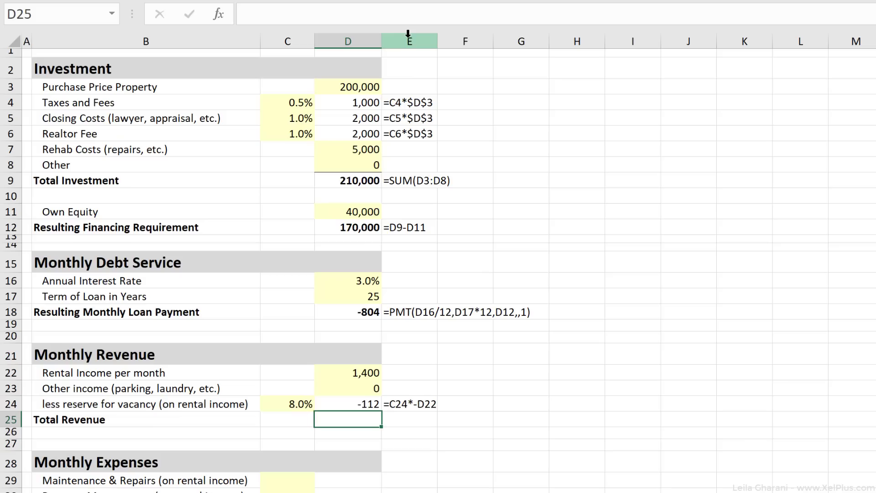
{"action": "key", "text": "alt+equal"}
{"action": "key", "text": "Return"}
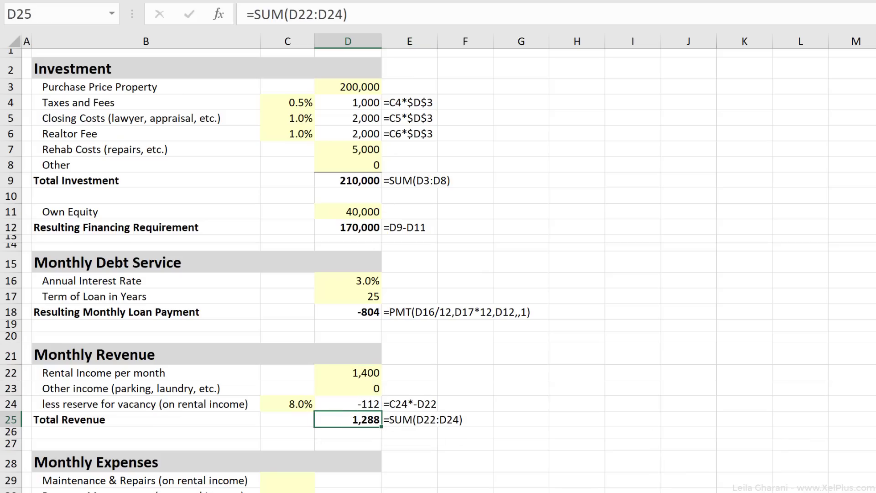
- Enter expense rates of 3% maintenance, 8% property management and 1.5% real estate taxes in C29:C31
{"action": "scroll", "coordinate": [437, 273], "scroll_direction": "down", "scroll_amount": 3}
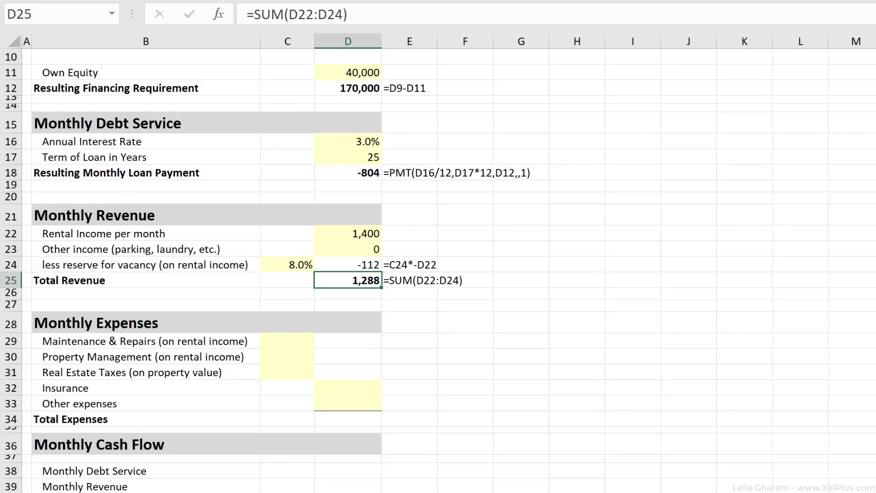
{"action": "left_click", "coordinate": [293, 347]}
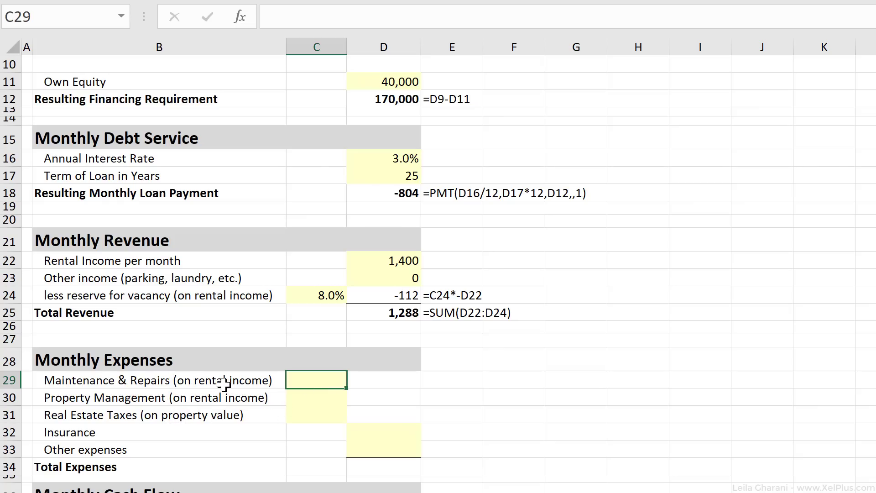
{"action": "left_click_drag", "start_coordinate": [230, 380], "coordinate": [231, 398]}
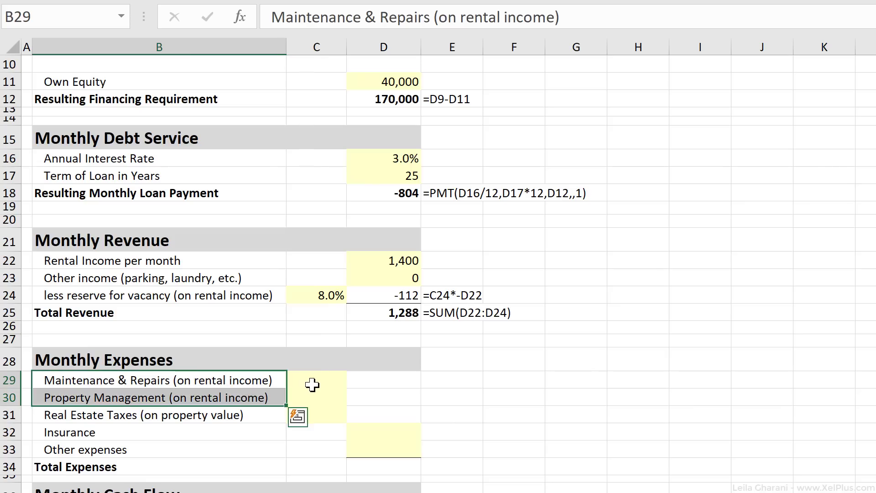
{"action": "left_click", "coordinate": [314, 381]}
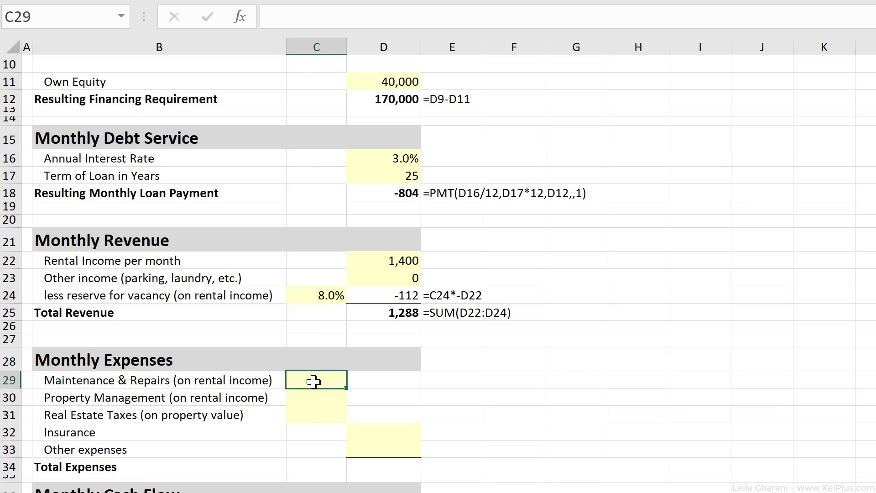
{"action": "type", "text": "3%"}
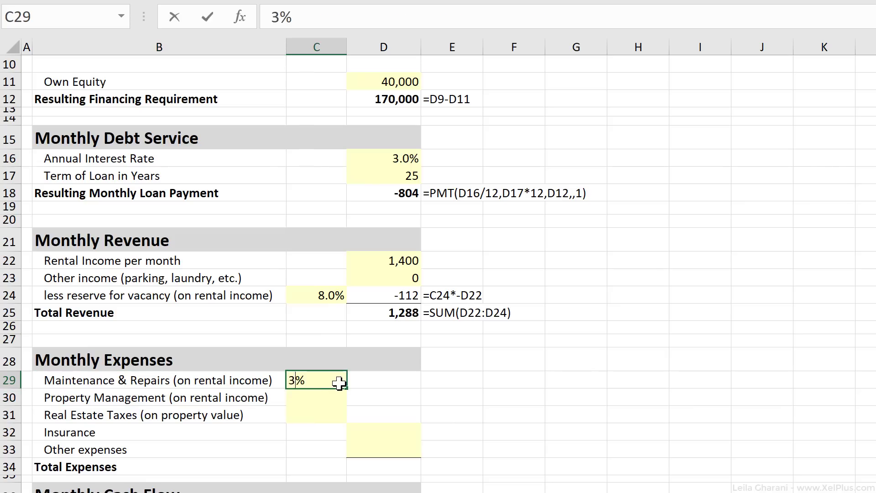
{"action": "key", "text": "Return"}
{"action": "type", "text": "8%"}
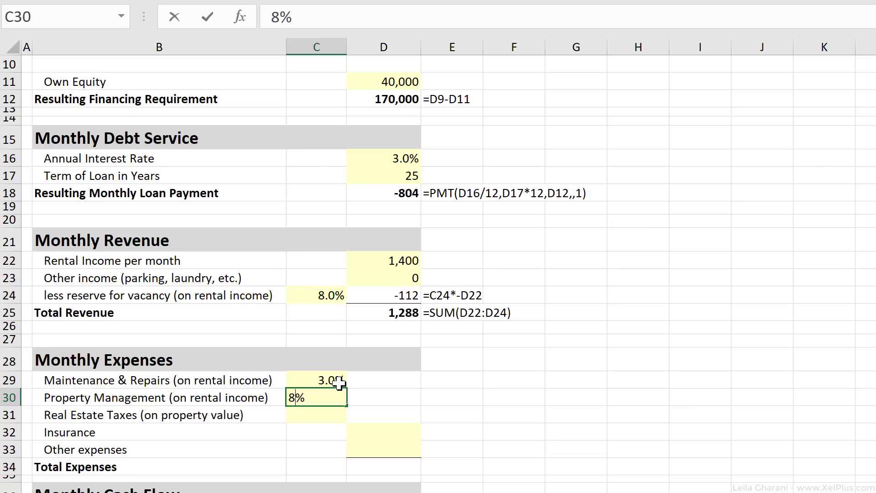
{"action": "key", "text": "Return"}
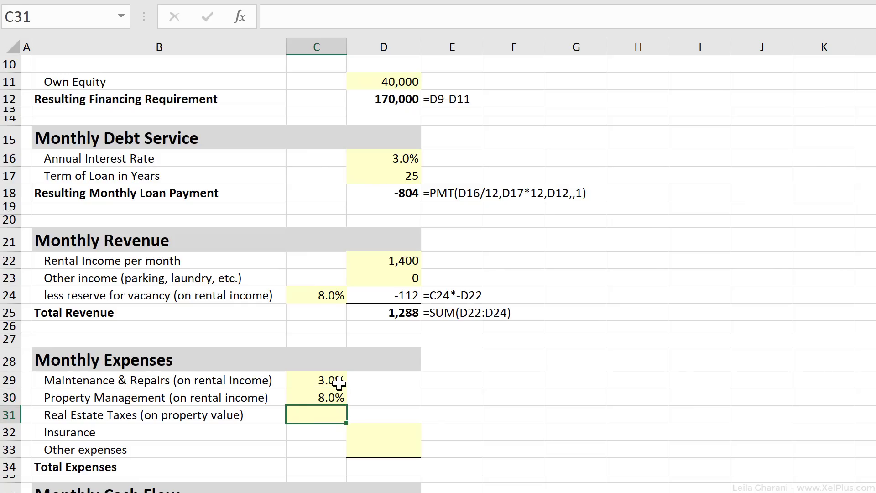
{"action": "type", "text": "1.5"}
{"action": "left_click", "coordinate": [338, 382]}
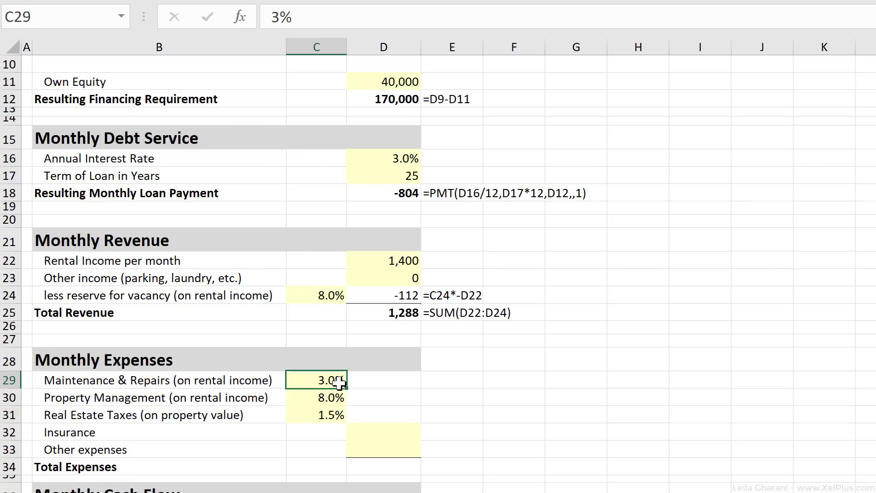
{"action": "key", "text": "Right"}
- Compute maintenance and property management costs with =C29*-$D$22 filled to D30, giving -42 and -112
{"action": "type", "text": "="}
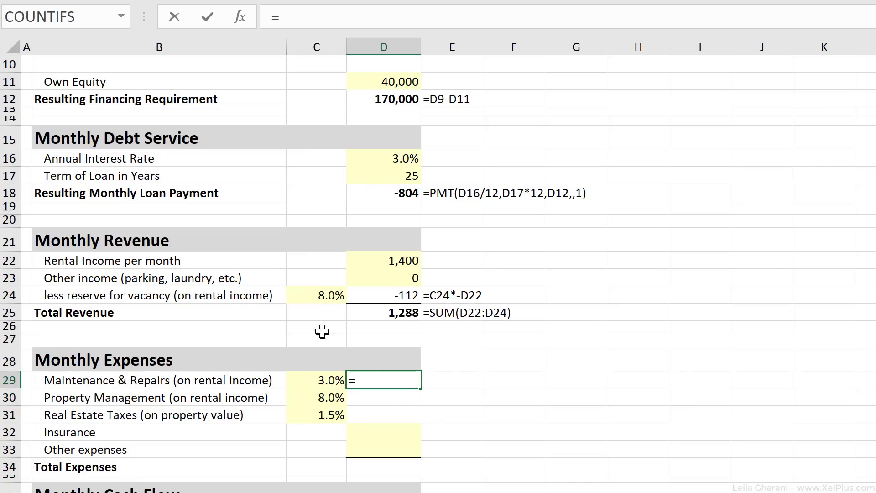
{"action": "left_click", "coordinate": [336, 379]}
{"action": "type", "text": "*"}
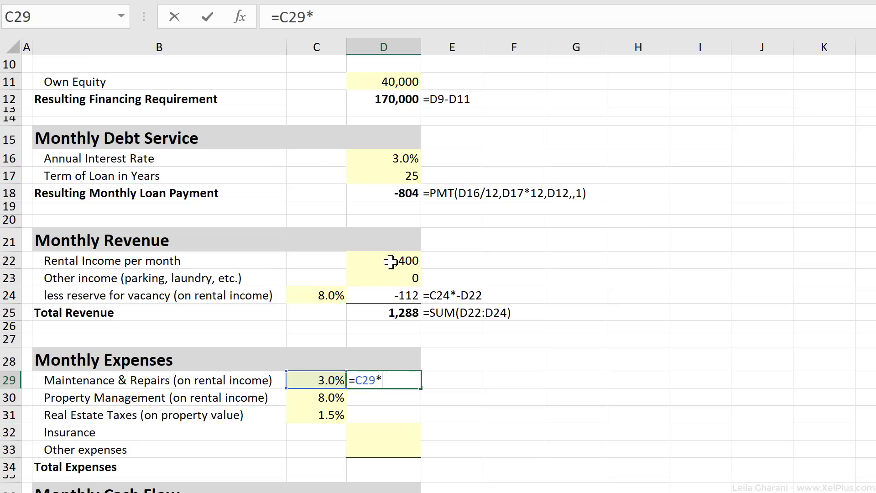
{"action": "left_click", "coordinate": [393, 260]}
{"action": "left_click", "coordinate": [336, 19]}
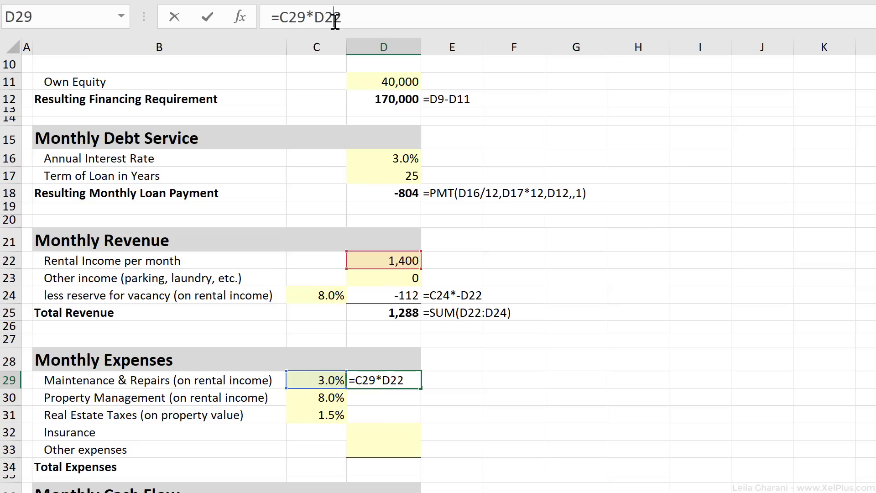
{"action": "key", "text": "F4"}
{"action": "left_click", "coordinate": [312, 18]}
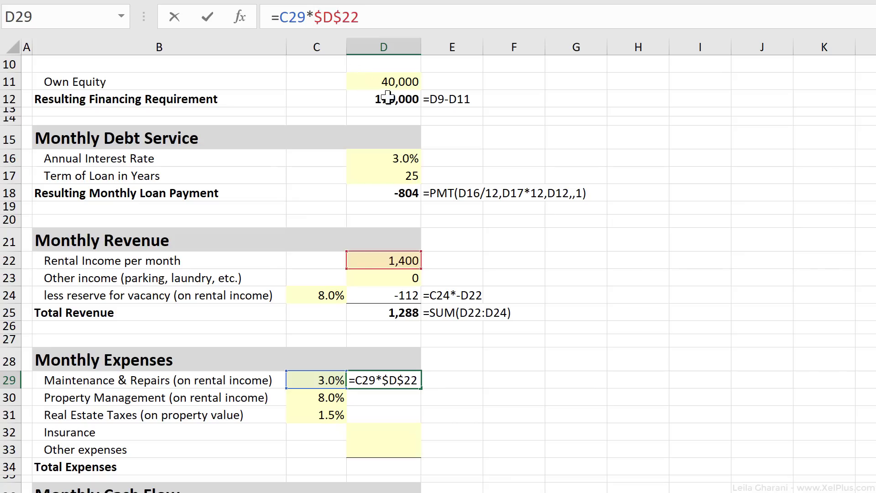
{"action": "type", "text": "-"}
{"action": "key", "text": "ctrl+Return"}
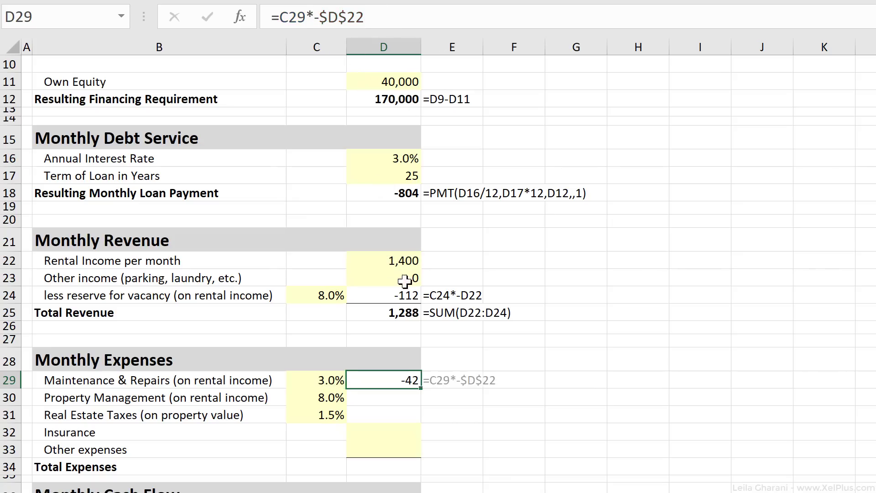
{"action": "left_click_drag", "start_coordinate": [420, 388], "coordinate": [418, 403]}
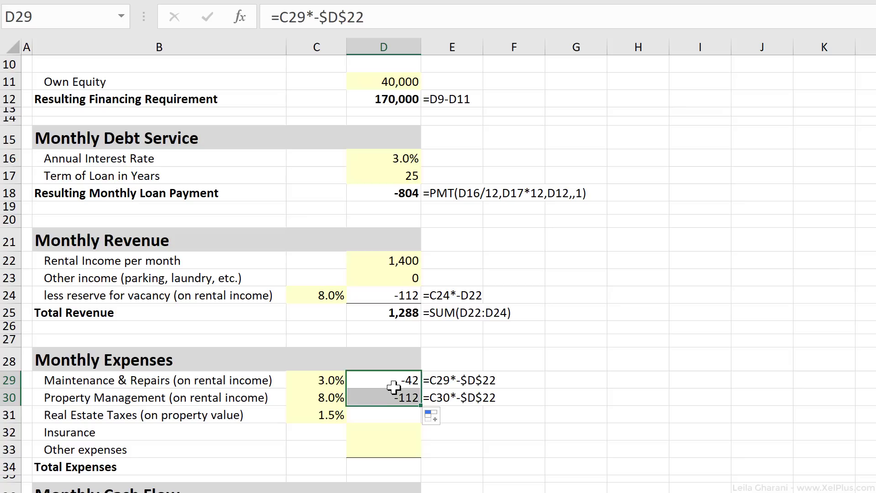
{"action": "left_click", "coordinate": [385, 400]}
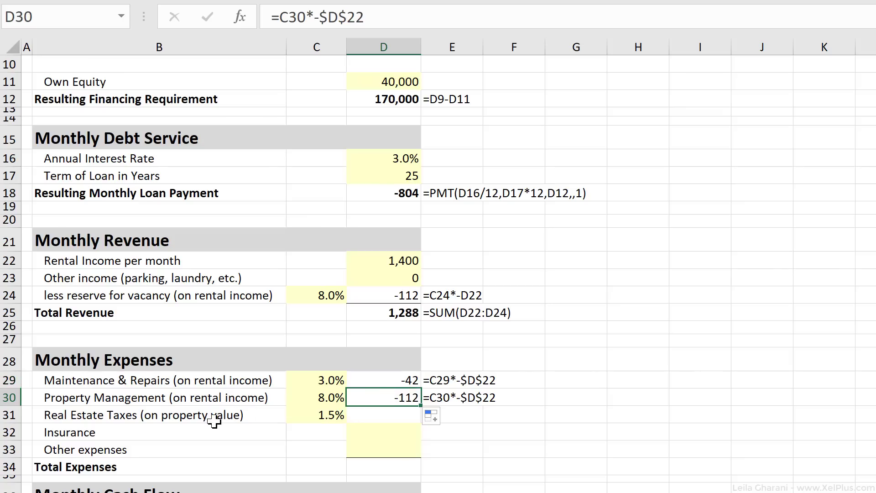
- Compute monthly real estate taxes in D31 as =C31*-D3/12, giving -250
{"action": "left_click", "coordinate": [385, 419]}
{"action": "key", "text": "F2"}
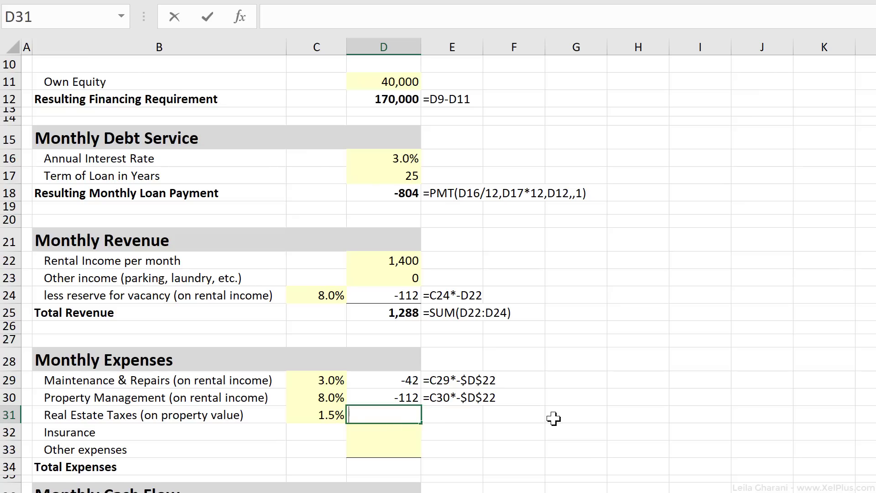
{"action": "type", "text": "="}
{"action": "left_click", "coordinate": [321, 418]}
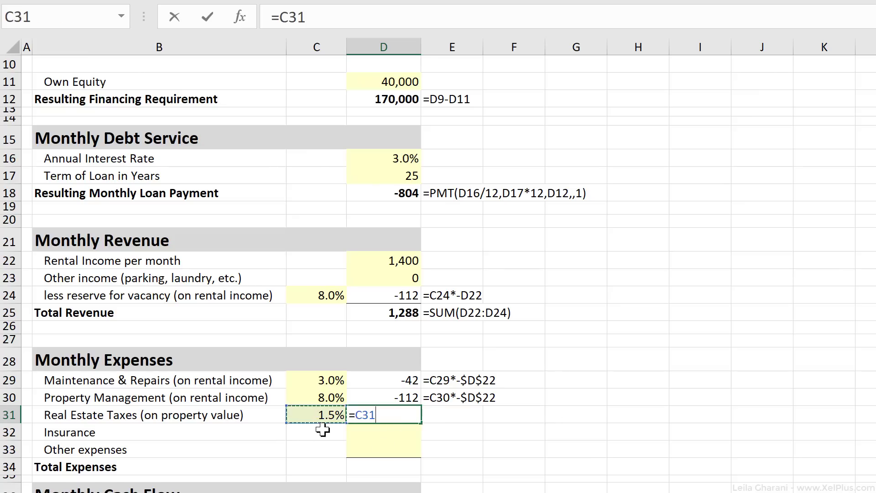
{"action": "type", "text": "*"}
{"action": "scroll", "coordinate": [399, 416], "scroll_direction": "up", "scroll_amount": 3}
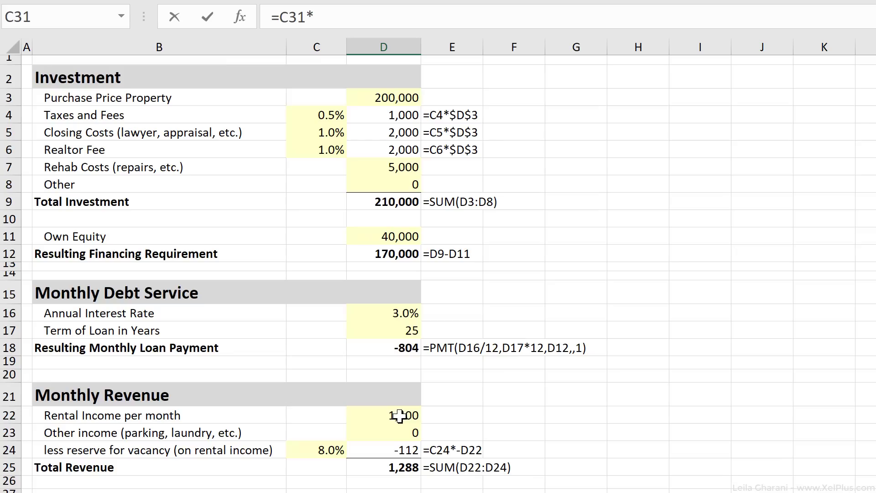
{"action": "left_click", "coordinate": [382, 98]}
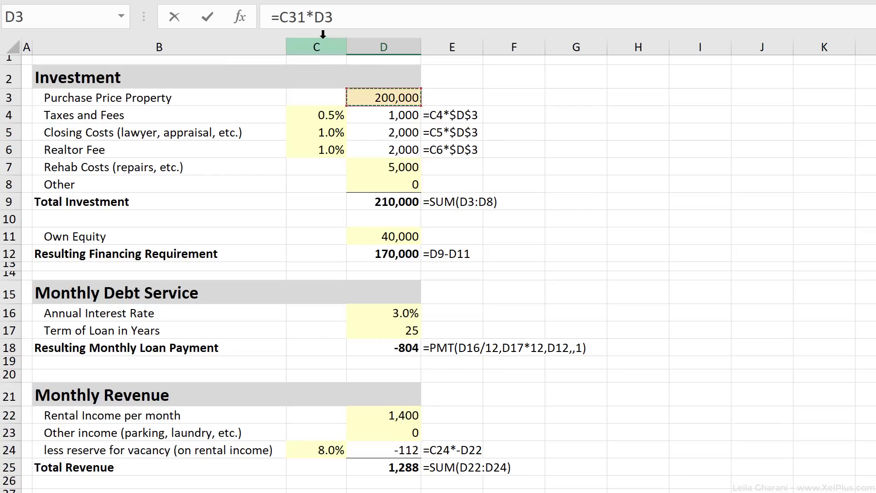
{"action": "left_click", "coordinate": [315, 17]}
{"action": "type", "text": "-"}
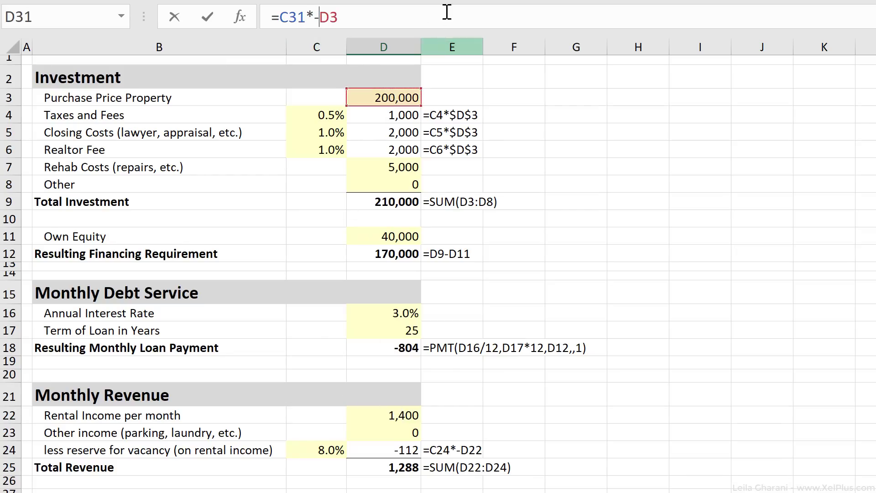
{"action": "left_click", "coordinate": [392, 17]}
{"action": "type", "text": "/12"}
{"action": "key", "text": "ctrl+Return"}
{"action": "scroll", "coordinate": [289, 346], "scroll_direction": "down", "scroll_amount": 2}
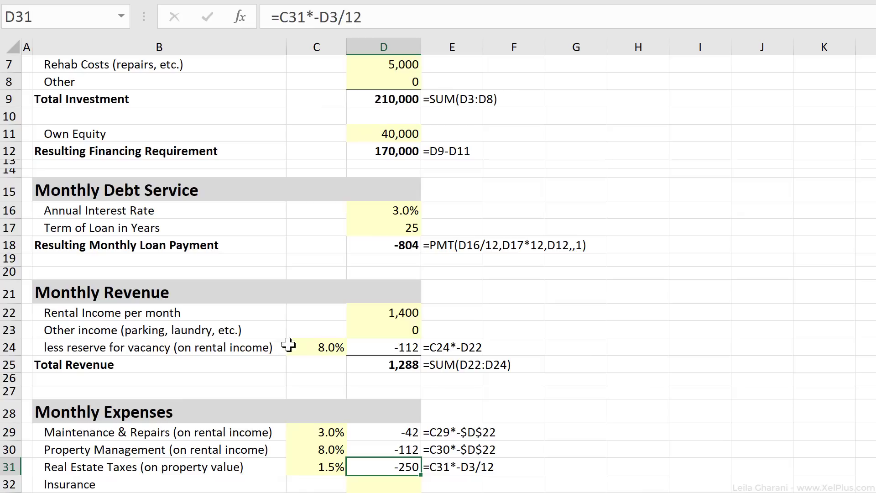
{"action": "scroll", "coordinate": [289, 346], "scroll_direction": "down", "scroll_amount": 1}
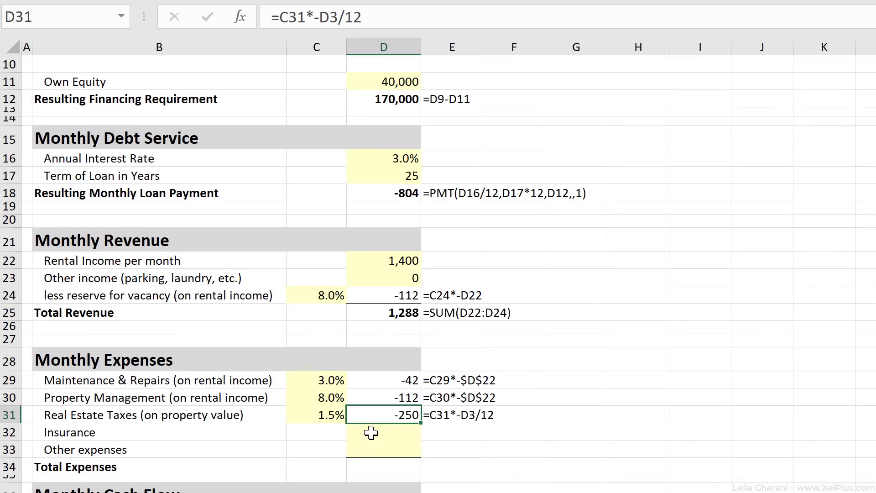
{"action": "left_click", "coordinate": [371, 432]}
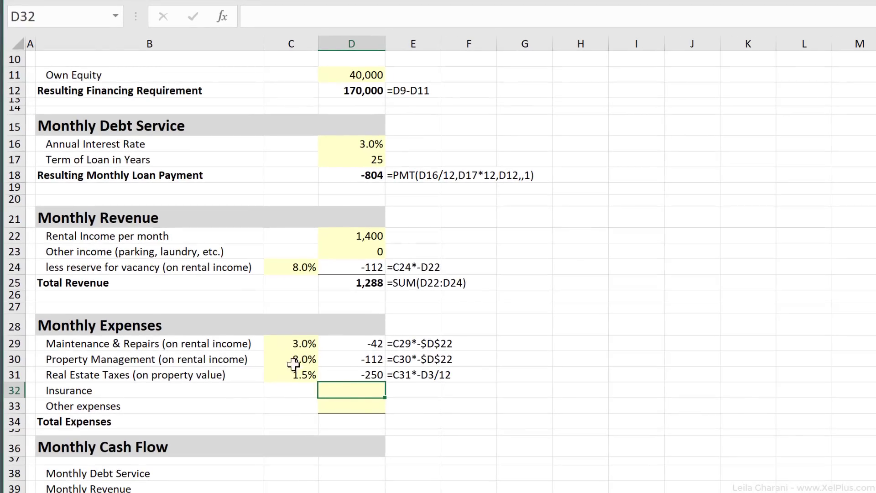
- Enter insurance -30 and other expenses 0, then AutoSum D29:D33 for total expenses of -434
{"action": "type", "text": "-30"}
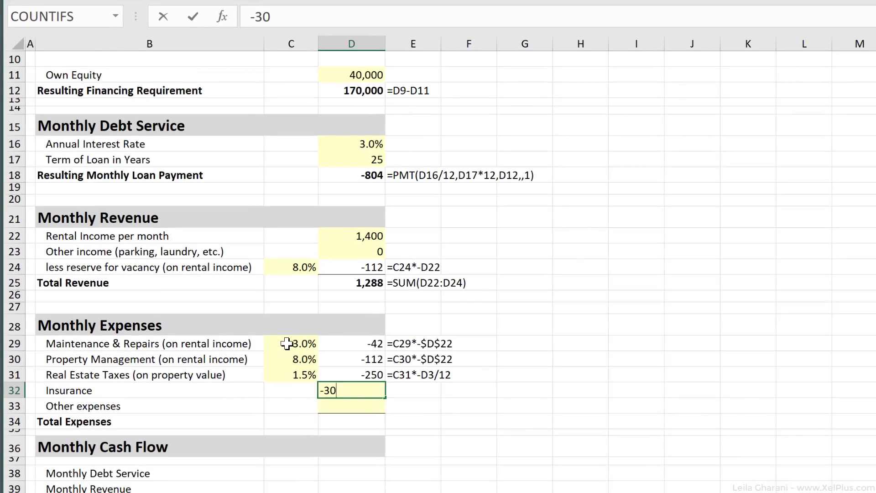
{"action": "key", "text": "Return"}
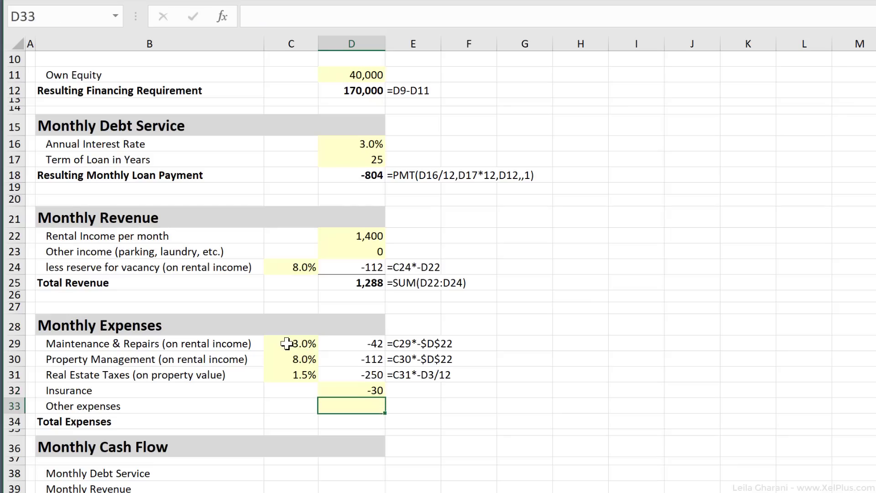
{"action": "type", "text": "0"}
{"action": "key", "text": "Return"}
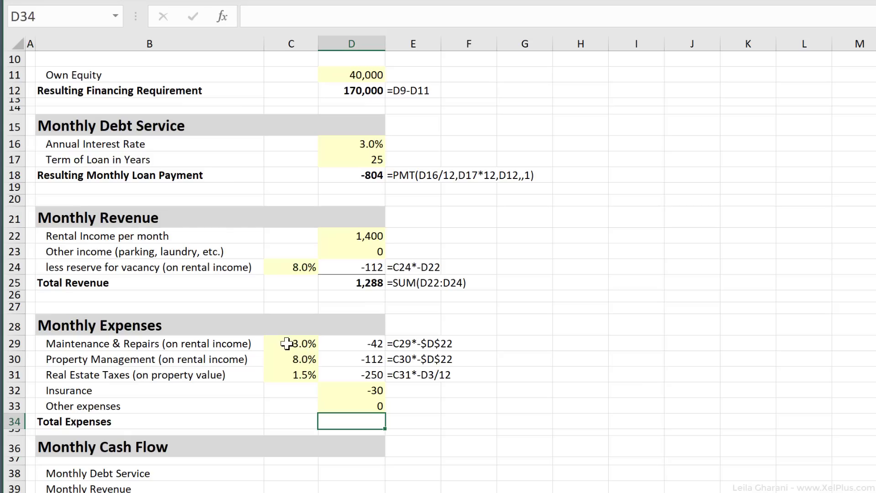
{"action": "key", "text": "alt+equal"}
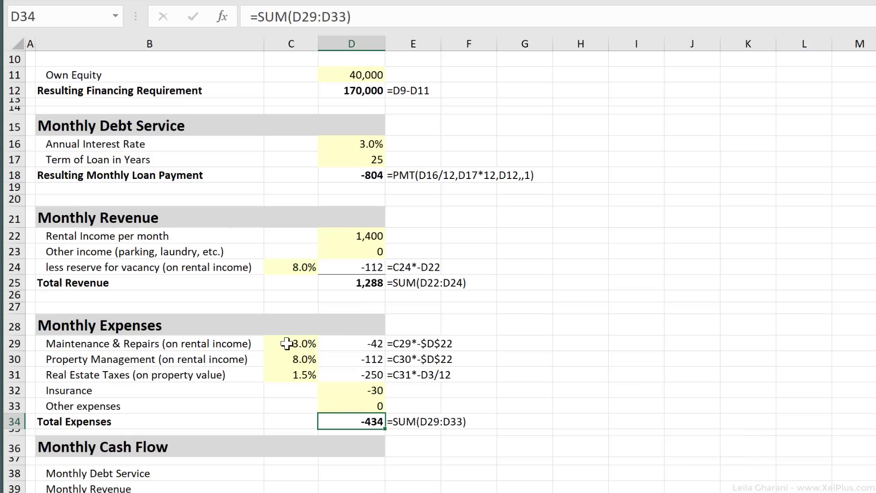
{"action": "scroll", "coordinate": [302, 353], "scroll_direction": "down", "scroll_amount": 1}
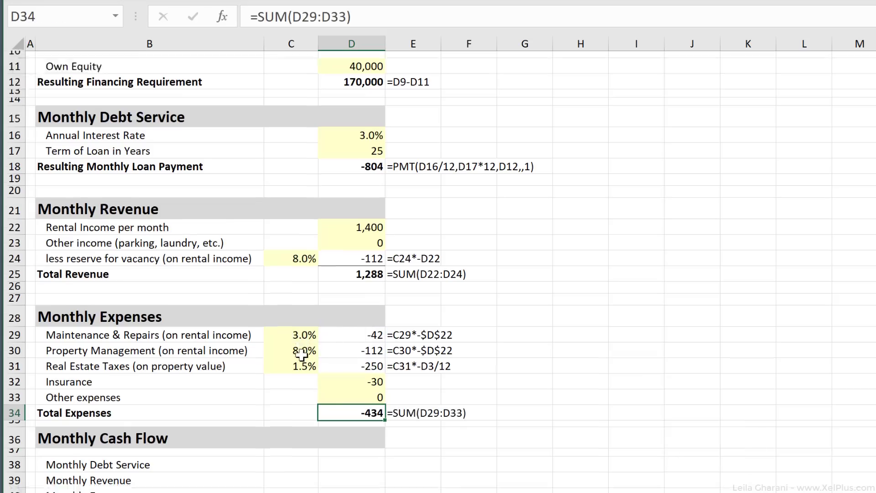
{"action": "scroll", "coordinate": [302, 354], "scroll_direction": "down", "scroll_amount": 3}
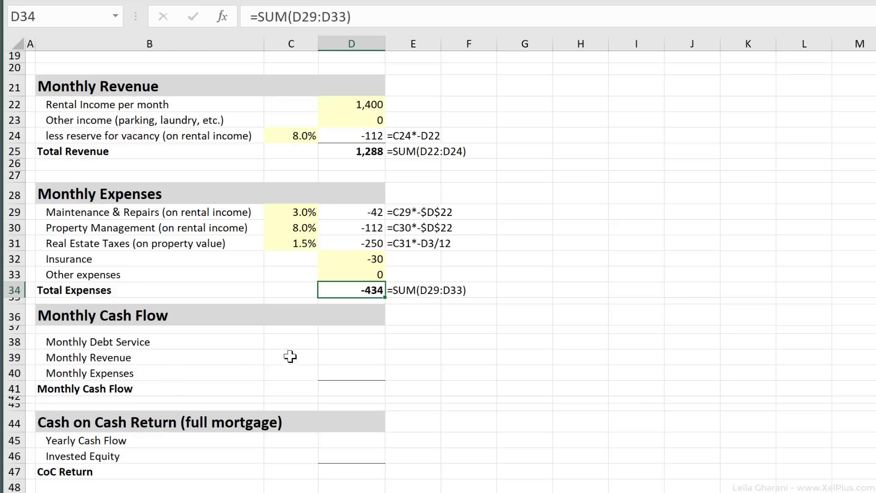
- Link D38:D40 to debt service D18, total revenue D25 and total expenses D34
{"action": "left_click", "coordinate": [331, 345]}
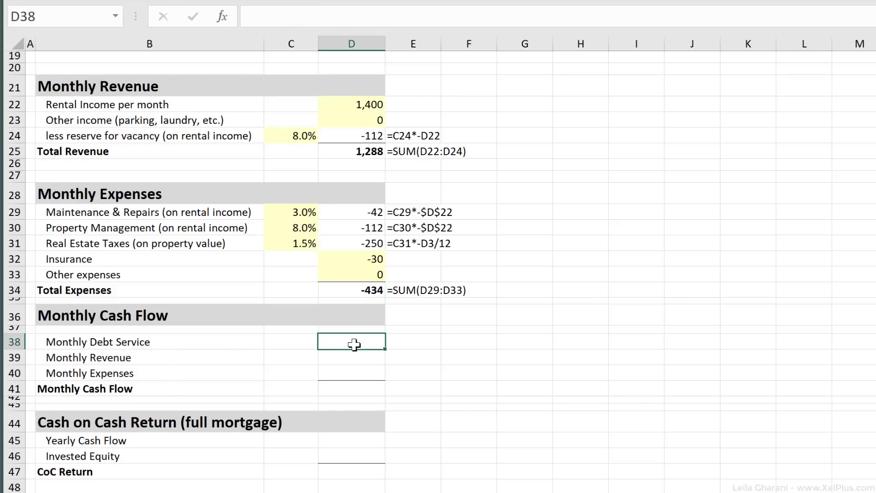
{"action": "type", "text": "="}
{"action": "scroll", "coordinate": [349, 224], "scroll_direction": "up", "scroll_amount": 3}
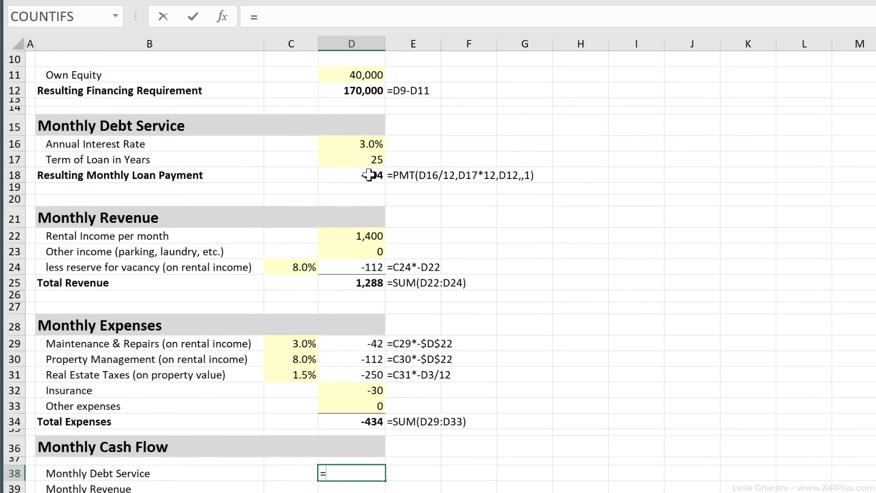
{"action": "left_click", "coordinate": [368, 175]}
{"action": "key", "text": "ctrl+Return"}
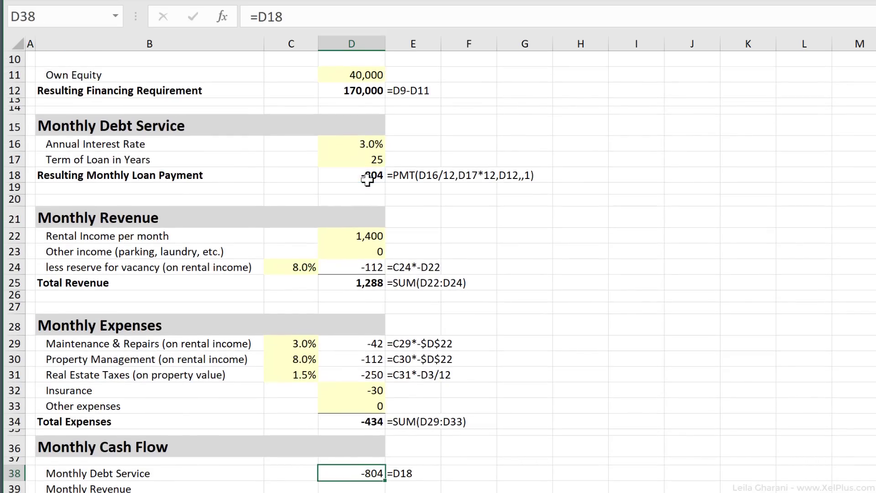
{"action": "key", "text": "Down"}
{"action": "type", "text": "="}
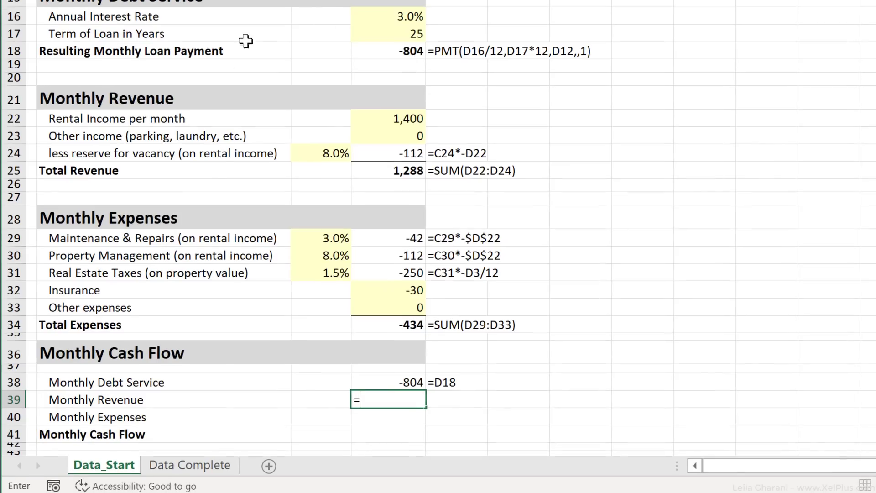
{"action": "left_click", "coordinate": [400, 171]}
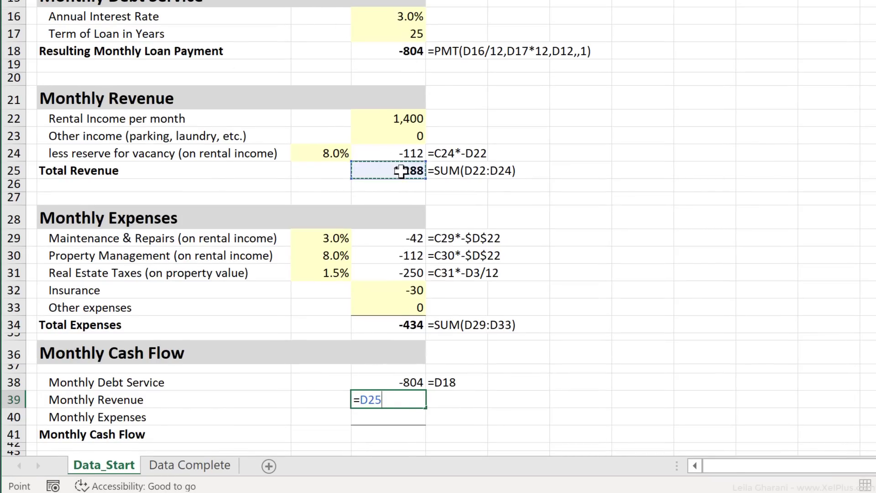
{"action": "key", "text": "Return"}
{"action": "type", "text": "="}
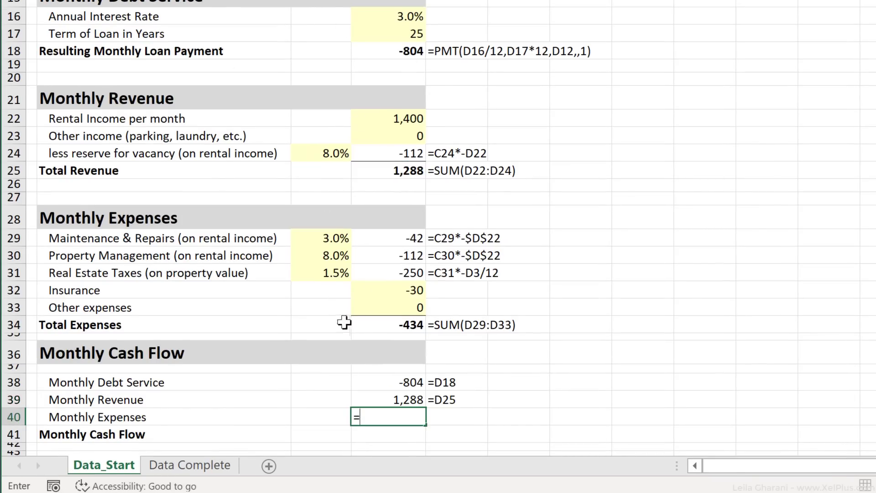
{"action": "left_click", "coordinate": [361, 325]}
{"action": "key", "text": "Return"}
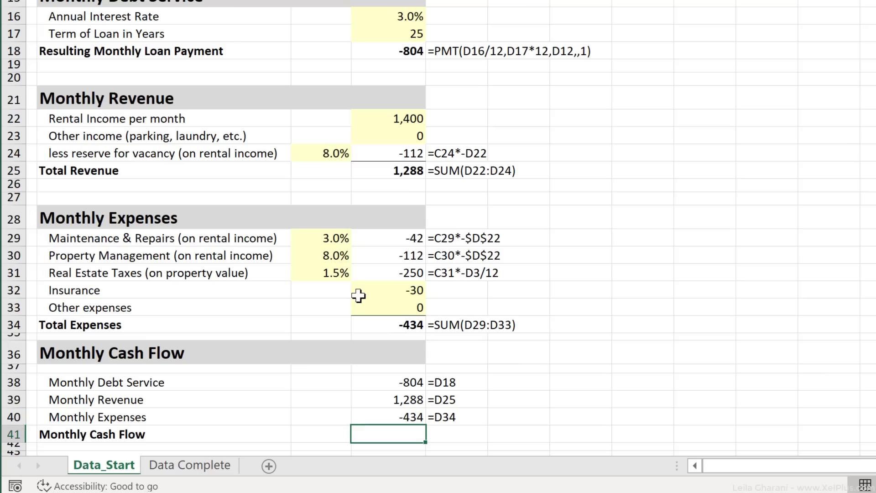
- AutoSum D38:D40 into D41, giving a Monthly Cash Flow of 50
{"action": "key", "text": "alt+equal"}
{"action": "key", "text": "ctrl+Return"}
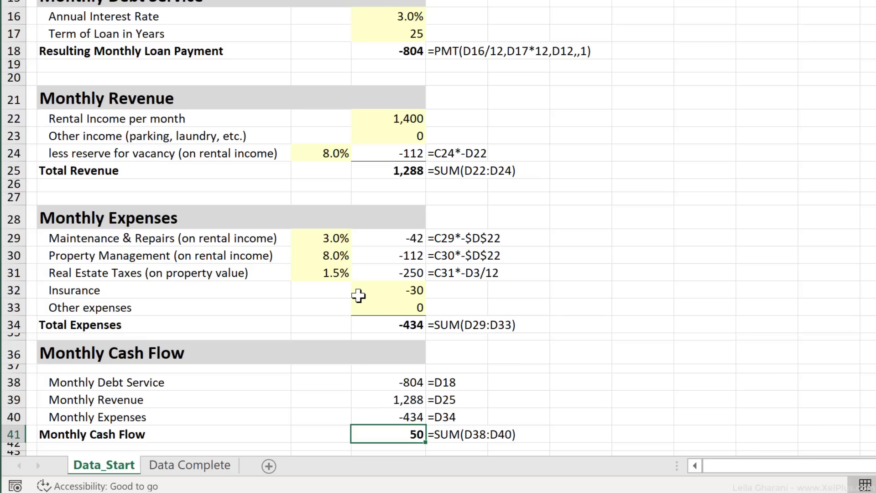
{"action": "scroll", "coordinate": [349, 328], "scroll_direction": "down", "scroll_amount": 5}
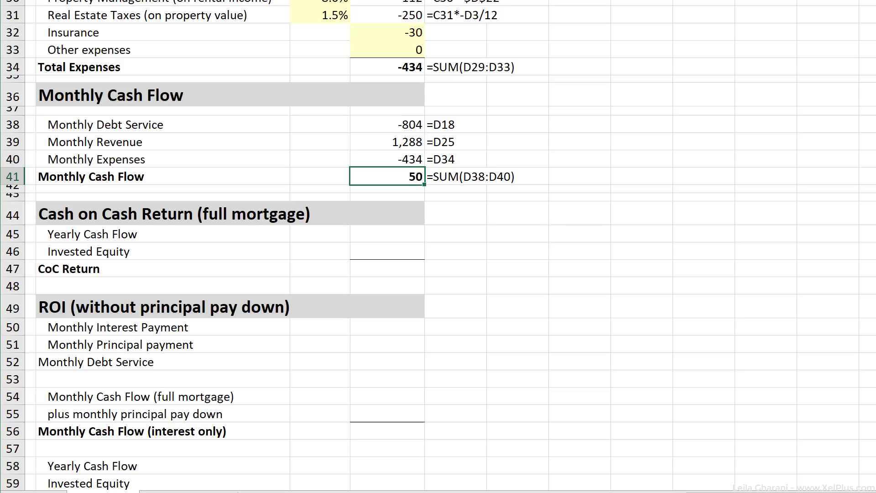
- Set Yearly Cash Flow in D45 to =D41*12, giving 598
{"action": "left_click", "coordinate": [387, 233]}
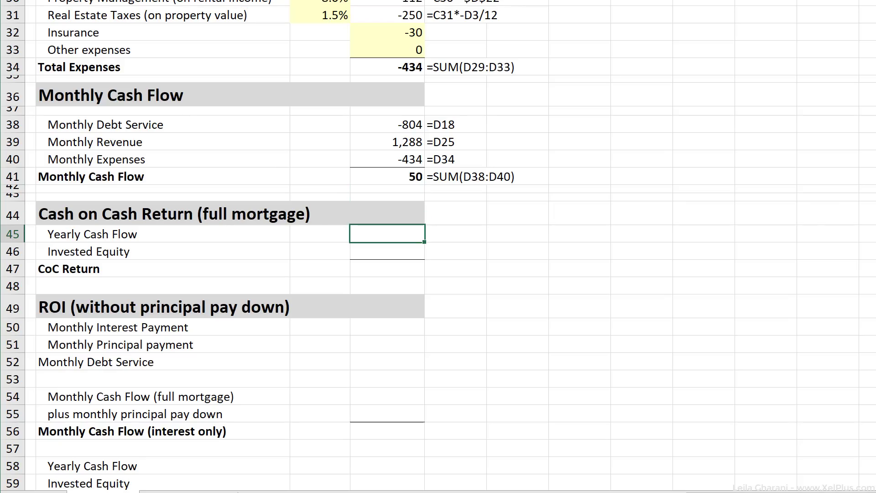
{"action": "type", "text": "="}
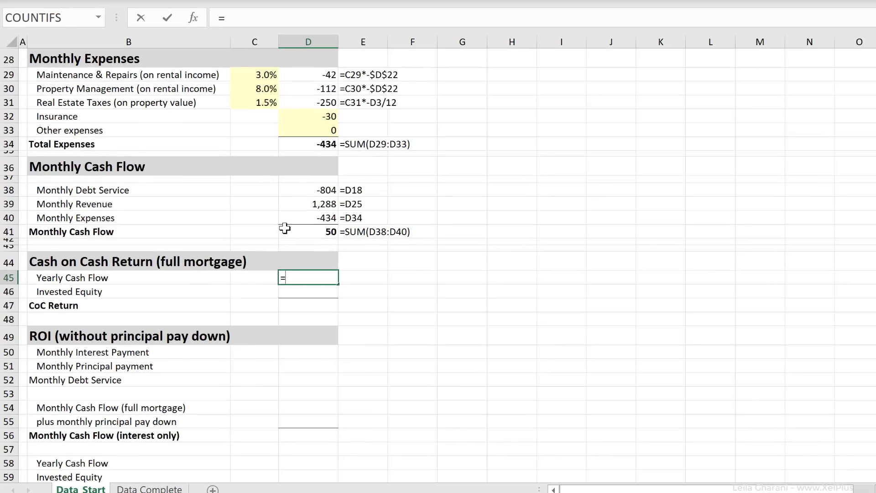
{"action": "left_click", "coordinate": [367, 170]}
{"action": "type", "text": "*12"}
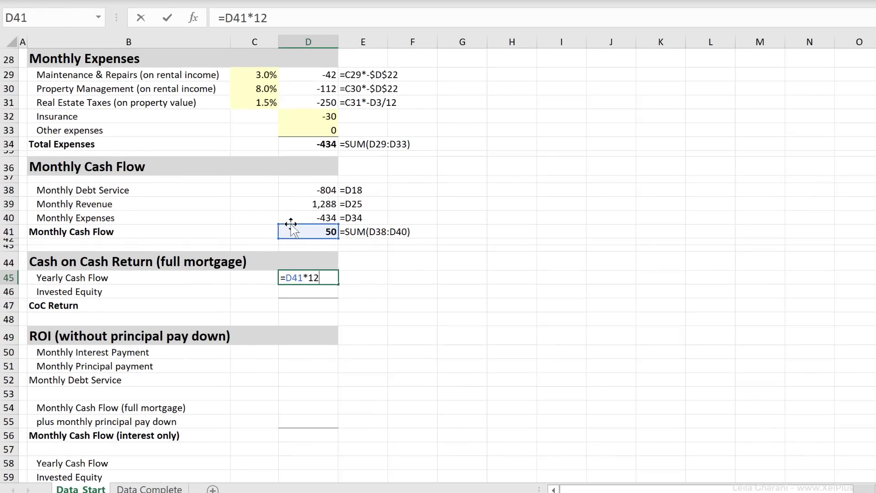
{"action": "key", "text": "ctrl+Return"}
- Link Invested Equity in D46 to Own Equity in D11 (40,000)
{"action": "key", "text": "Down"}
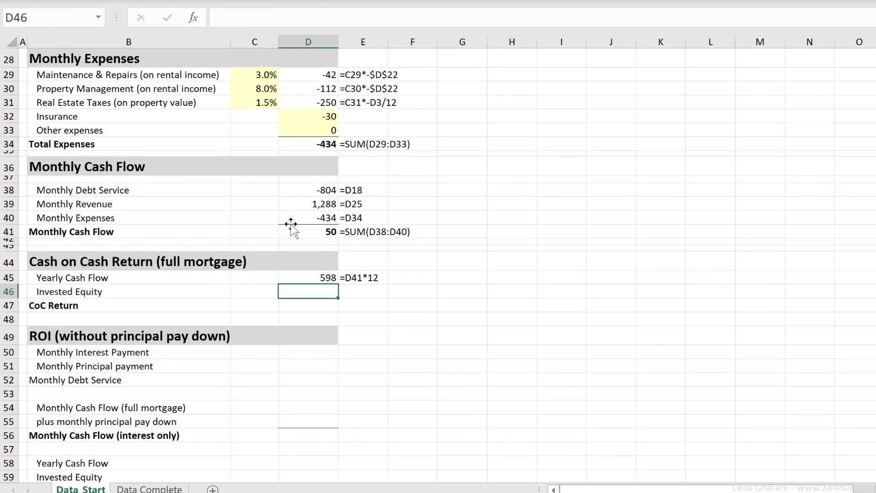
{"action": "type", "text": "="}
{"action": "scroll", "coordinate": [287, 256], "scroll_direction": "up", "scroll_amount": 4}
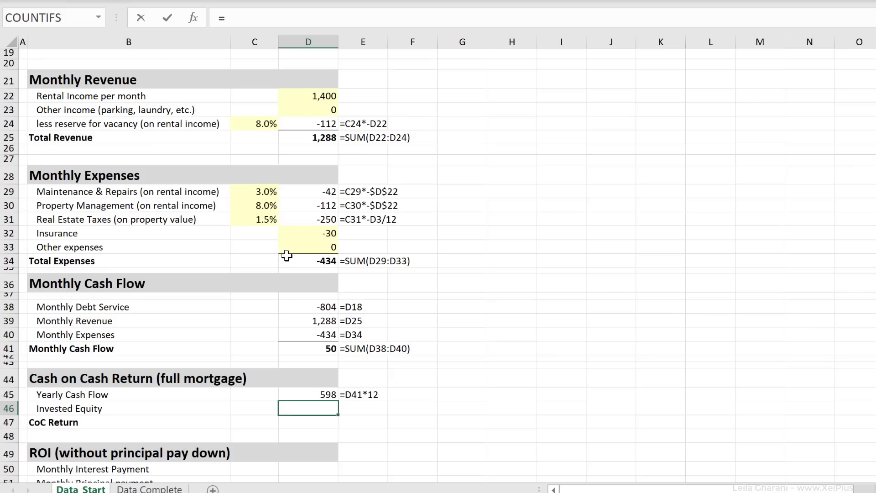
{"action": "scroll", "coordinate": [298, 171], "scroll_direction": "up", "scroll_amount": 2}
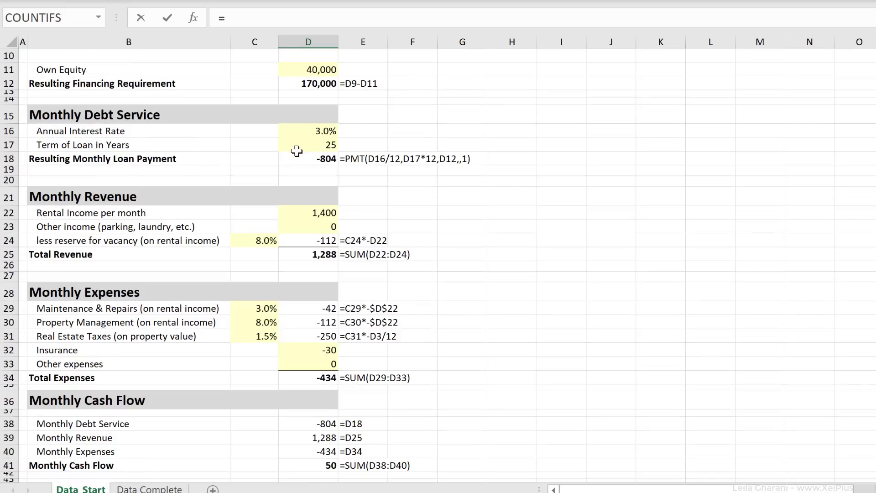
{"action": "left_click", "coordinate": [289, 68]}
{"action": "scroll", "coordinate": [271, 214], "scroll_direction": "down", "scroll_amount": 5}
{"action": "key", "text": "Return"}
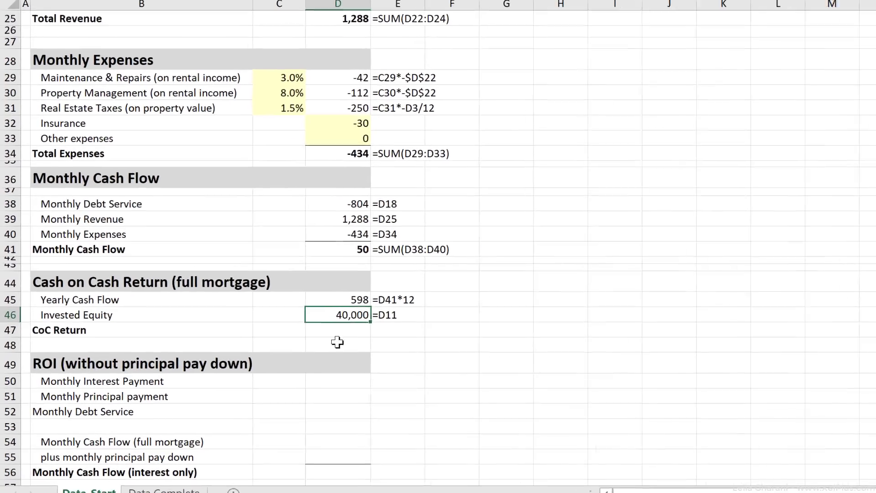
- Compute the Cash on Cash Return in D47 as =D45/D46, showing 1.5%
{"action": "type", "text": "="}
{"action": "left_click", "coordinate": [373, 281]}
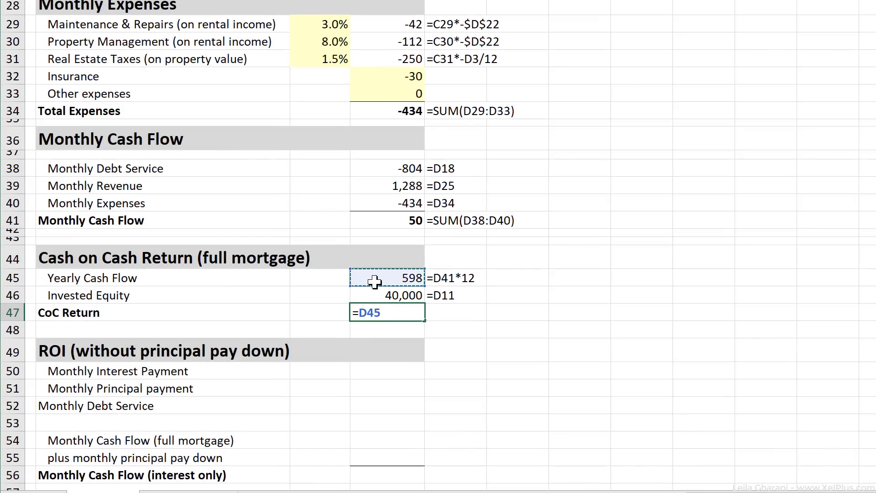
{"action": "type", "text": "/"}
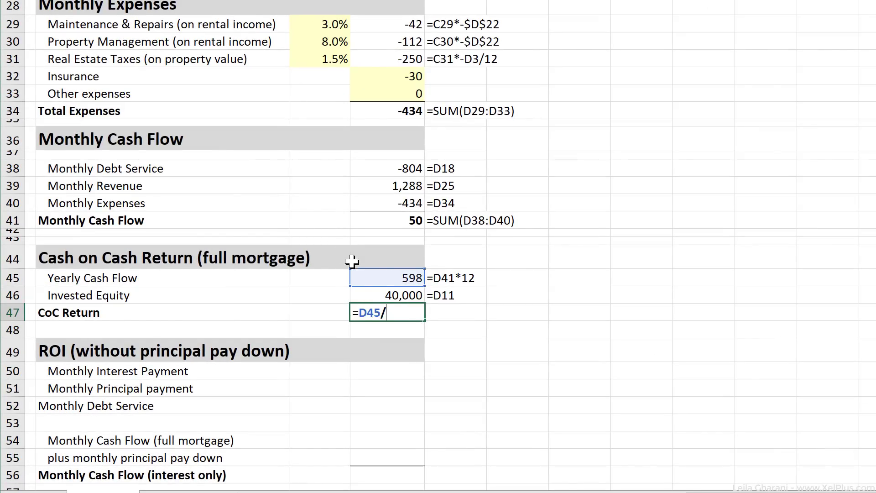
{"action": "left_click", "coordinate": [364, 299]}
{"action": "key", "text": "ctrl+Return"}
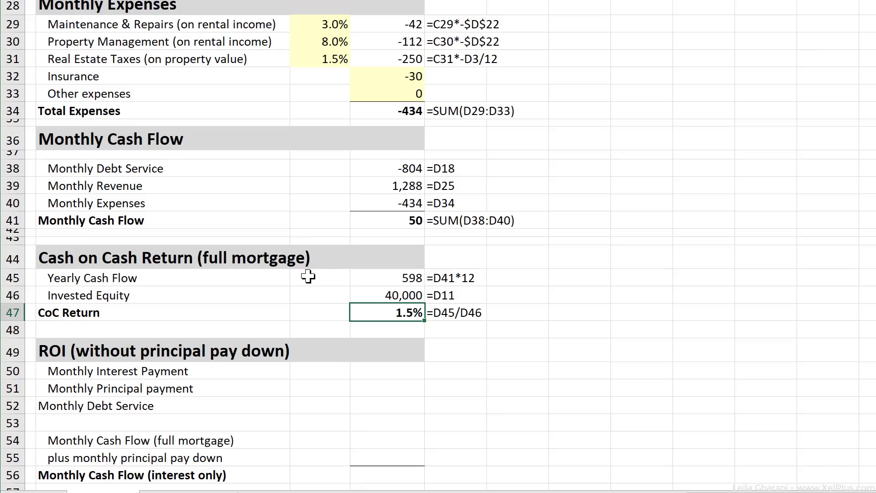
{"action": "scroll", "coordinate": [306, 274], "scroll_direction": "down", "scroll_amount": 3}
{"action": "left_click", "coordinate": [155, 194]}
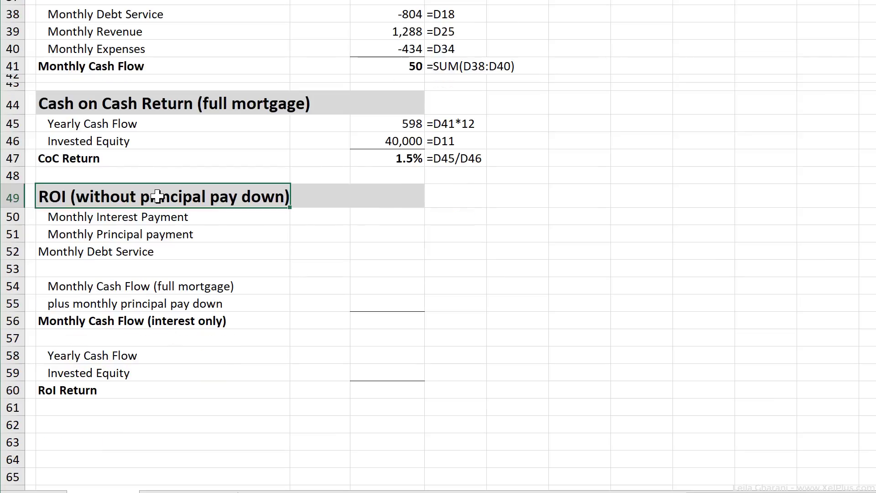
{"action": "left_click", "coordinate": [365, 221]}
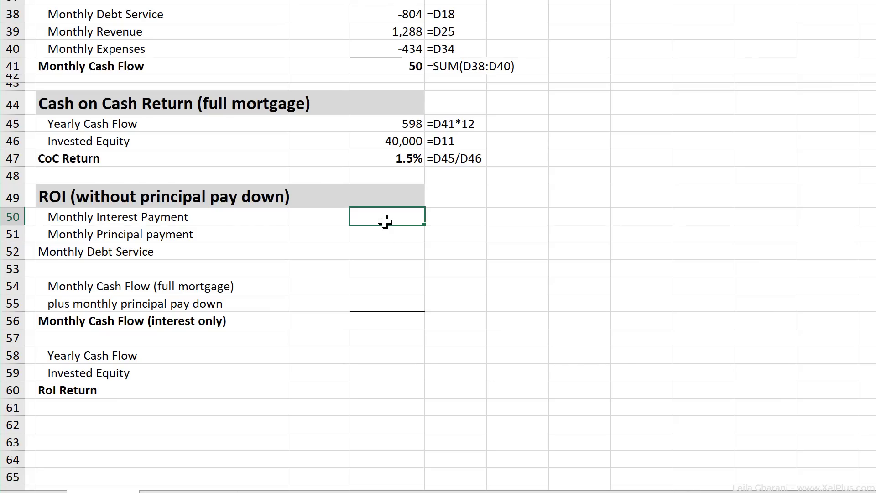
{"action": "left_click", "coordinate": [401, 25]}
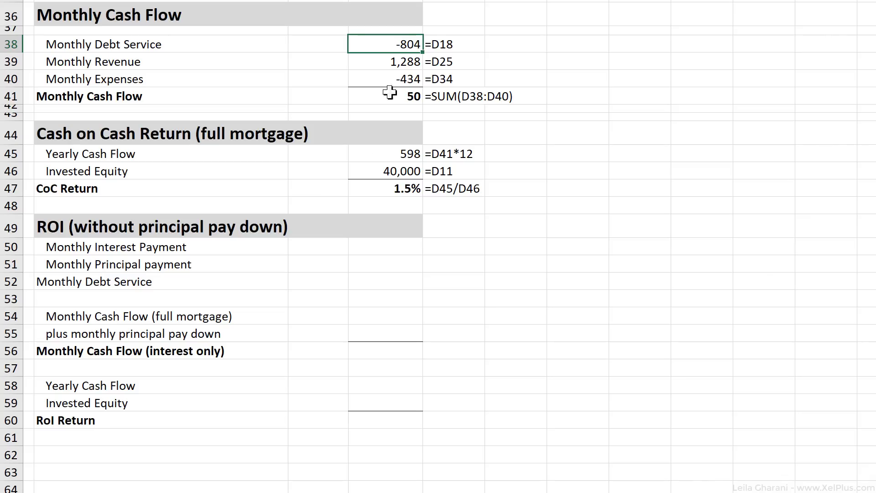
{"action": "left_click", "coordinate": [389, 262]}
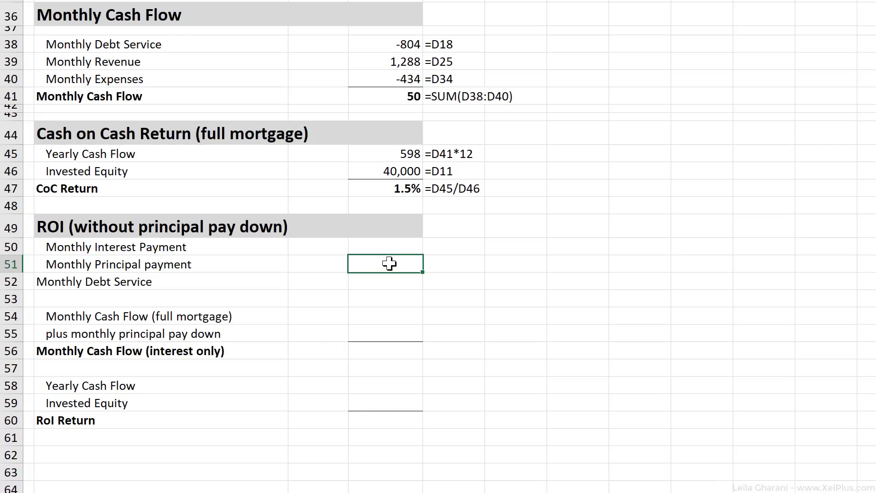
{"action": "left_click", "coordinate": [386, 245]}
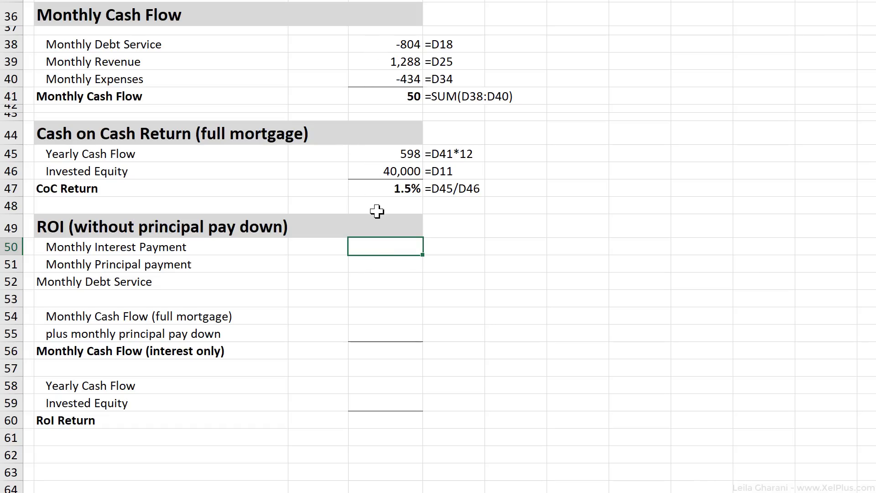
- Type =CUMIPMT(D16/12,D17*12,D12,1,D17*12,1) in D50 for the loan's total interest
{"action": "type", "text": "=cum"}
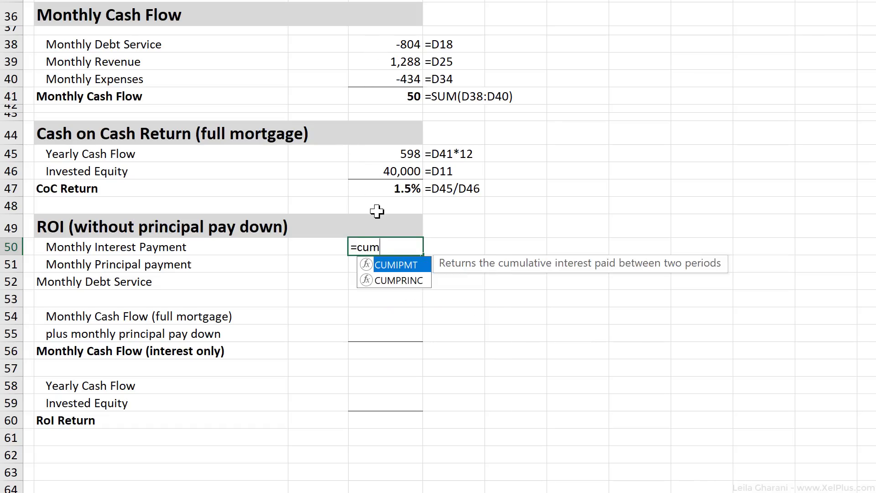
{"action": "type", "text": "ipmt"}
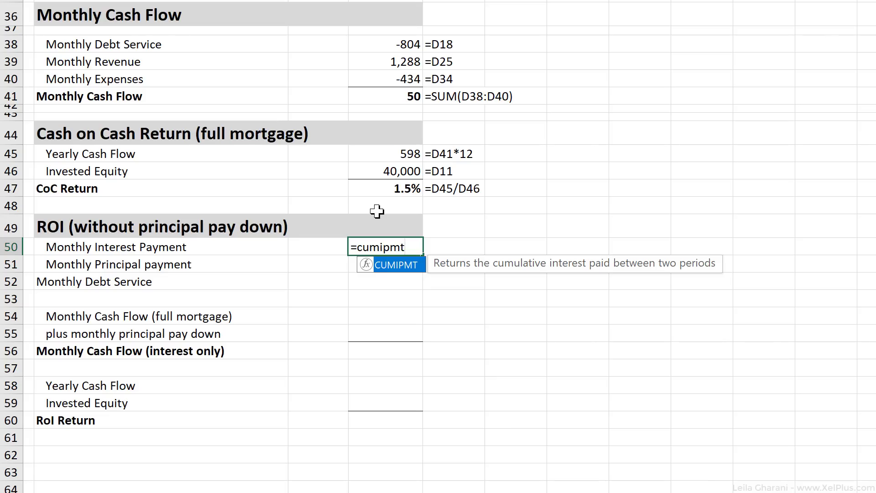
{"action": "type", "text": "("}
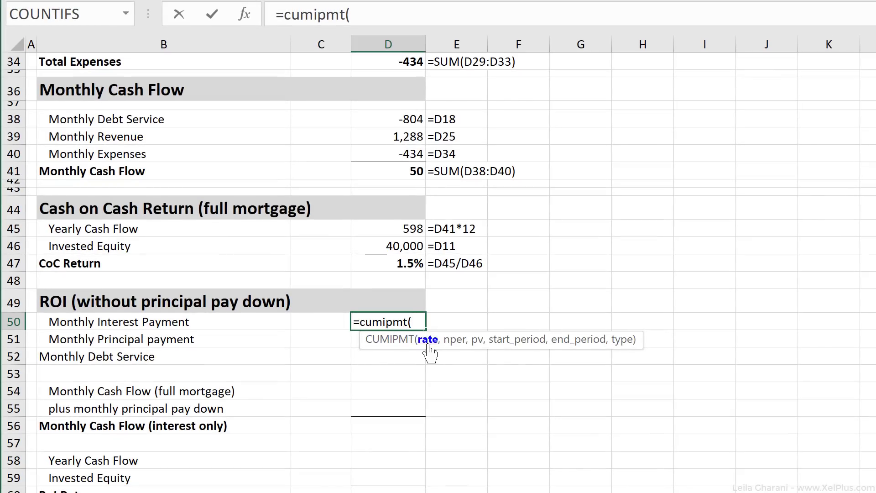
{"action": "scroll", "coordinate": [424, 358], "scroll_direction": "up", "scroll_amount": 7}
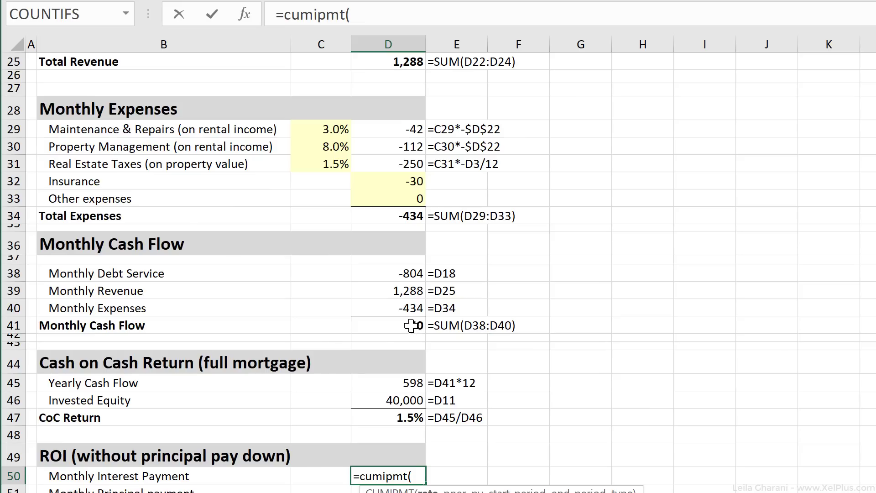
{"action": "left_click", "coordinate": [388, 104]}
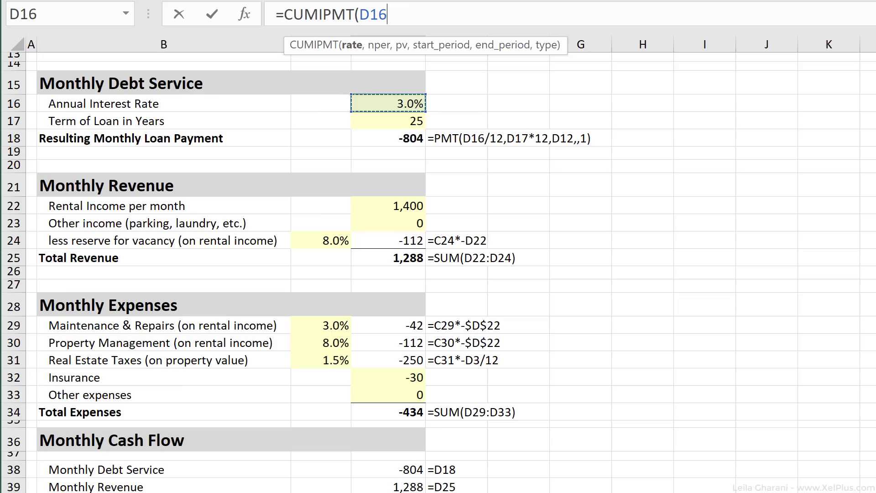
{"action": "type", "text": "/12"}
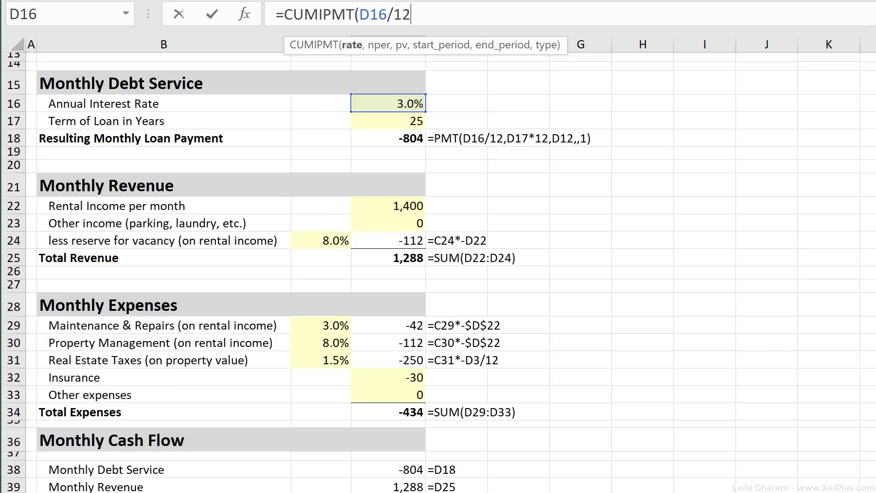
{"action": "type", "text": ","}
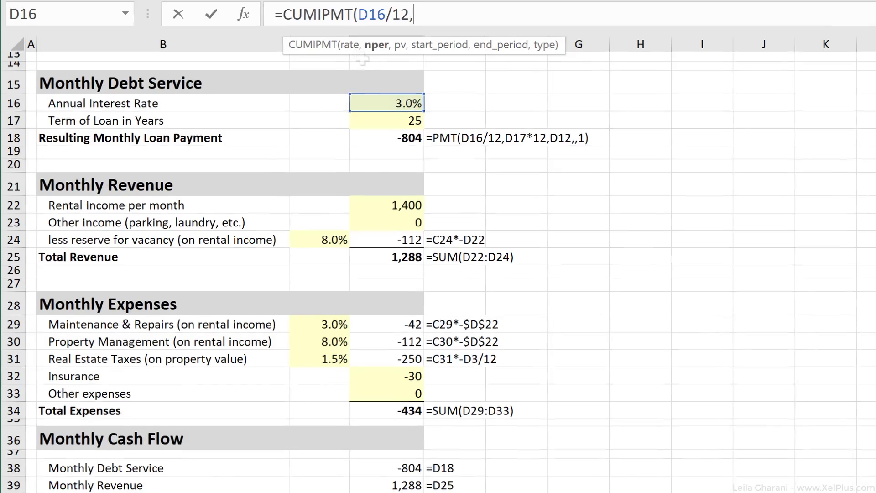
{"action": "left_click", "coordinate": [380, 121]}
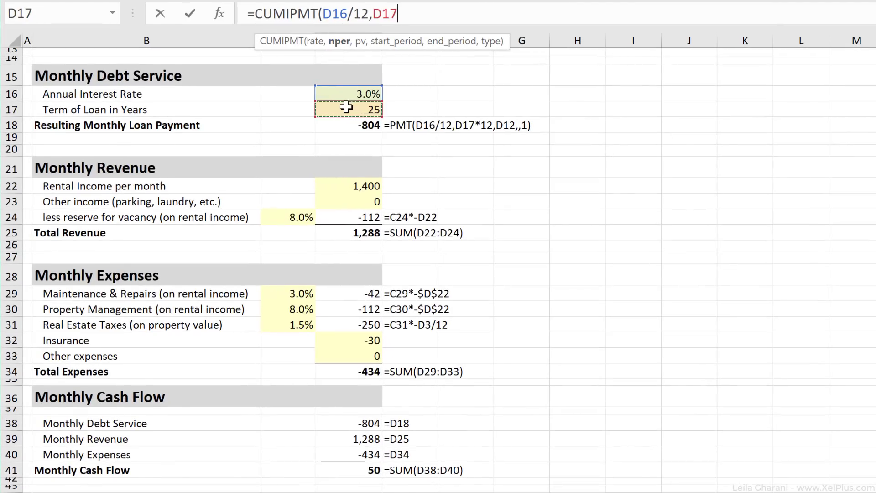
{"action": "type", "text": "*12"}
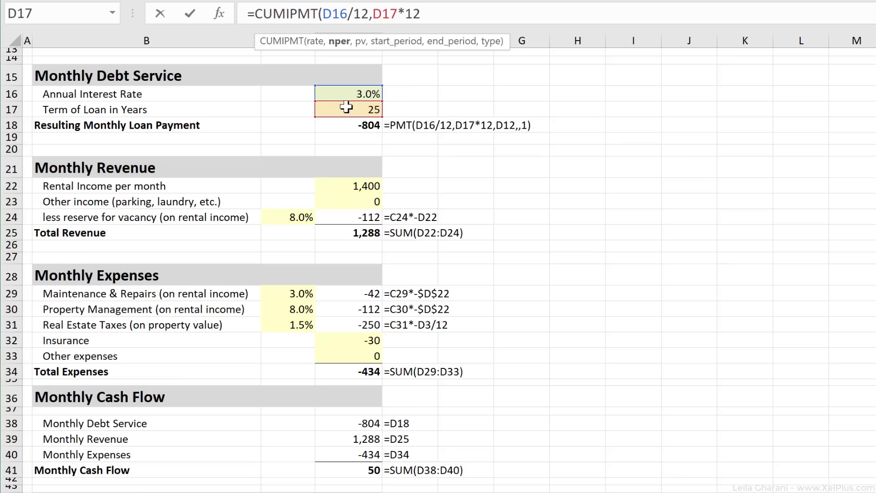
{"action": "type", "text": ","}
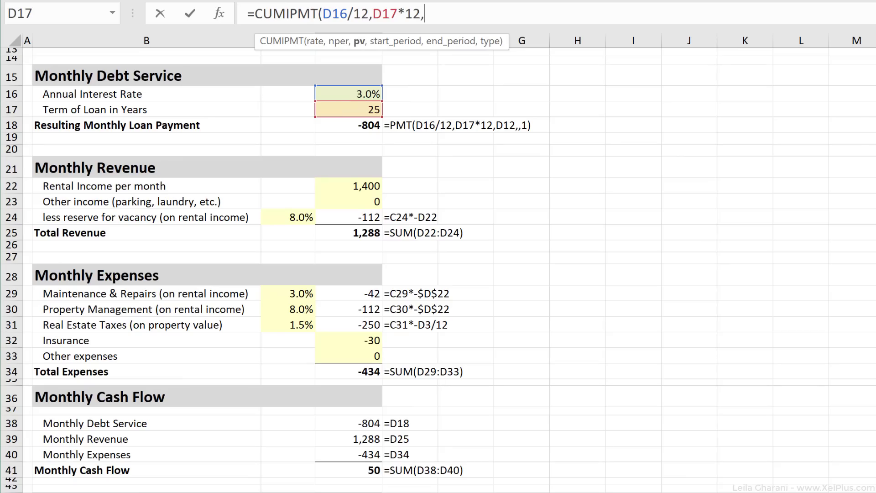
{"action": "scroll", "coordinate": [438, 269], "scroll_direction": "up", "scroll_amount": 3}
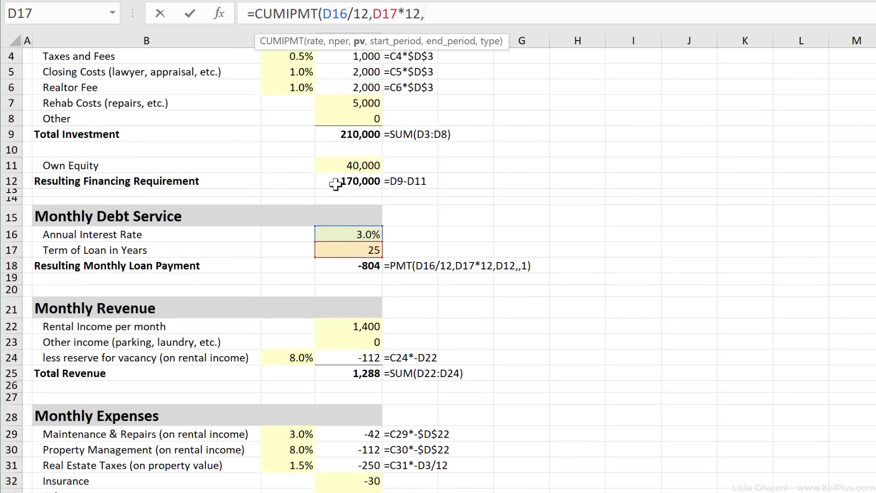
{"action": "left_click", "coordinate": [336, 182]}
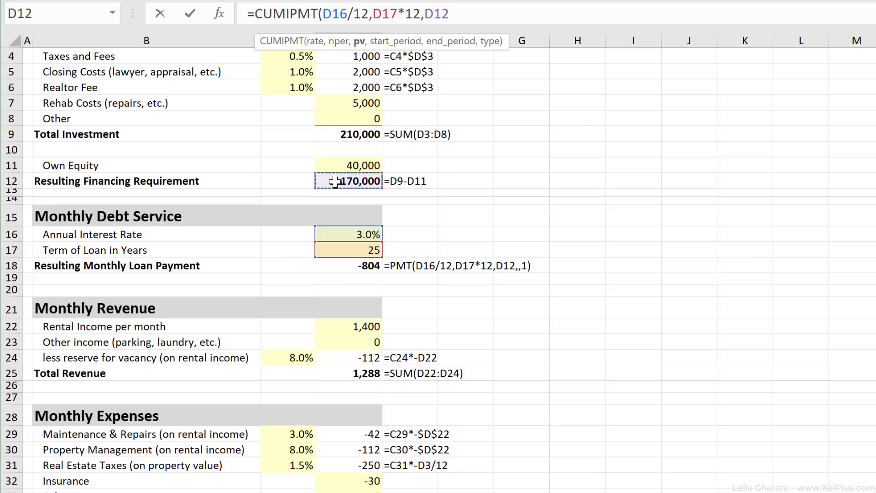
{"action": "type", "text": ","}
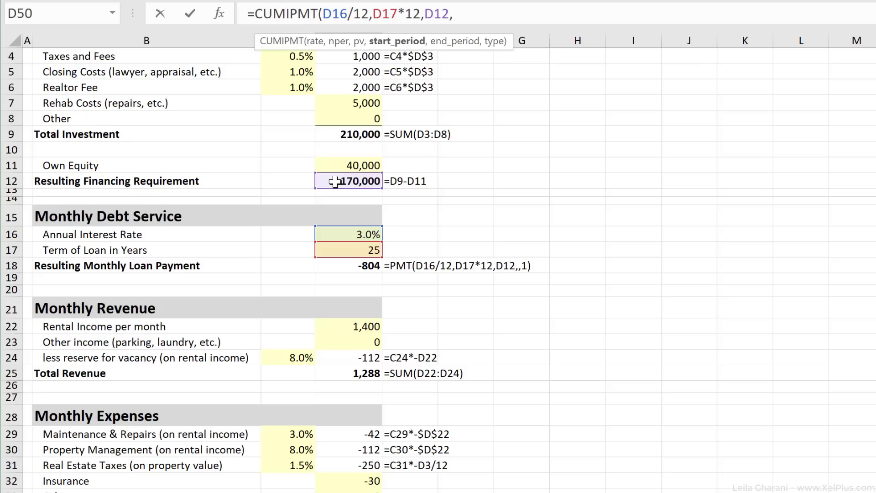
{"action": "type", "text": "1,"}
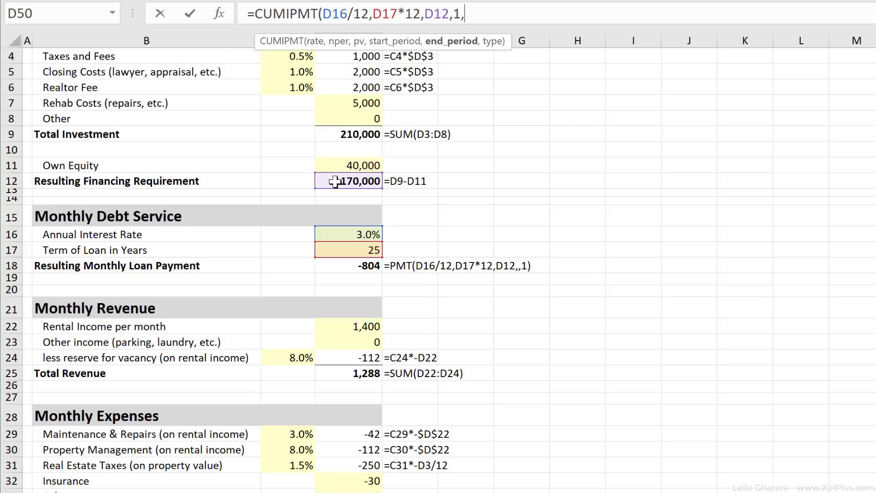
{"action": "left_click", "coordinate": [345, 250]}
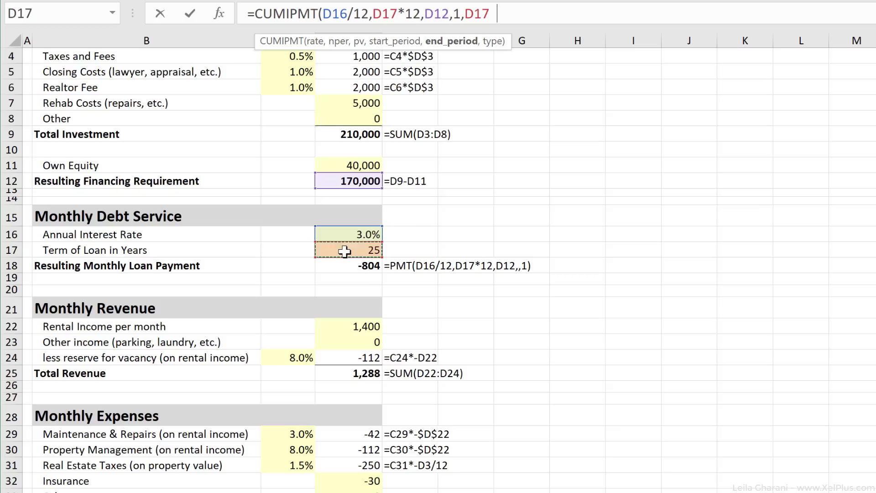
{"action": "type", "text": "*12,"}
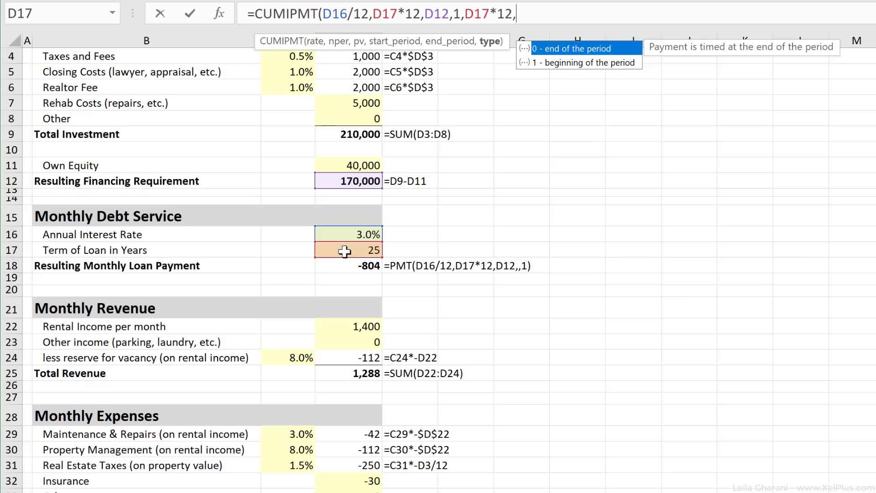
{"action": "type", "text": "1)"}
- Commit the CUMIPMT formula, then divide it by (D17*12) so D50 shows -237 monthly
{"action": "key", "text": "ctrl+Return"}
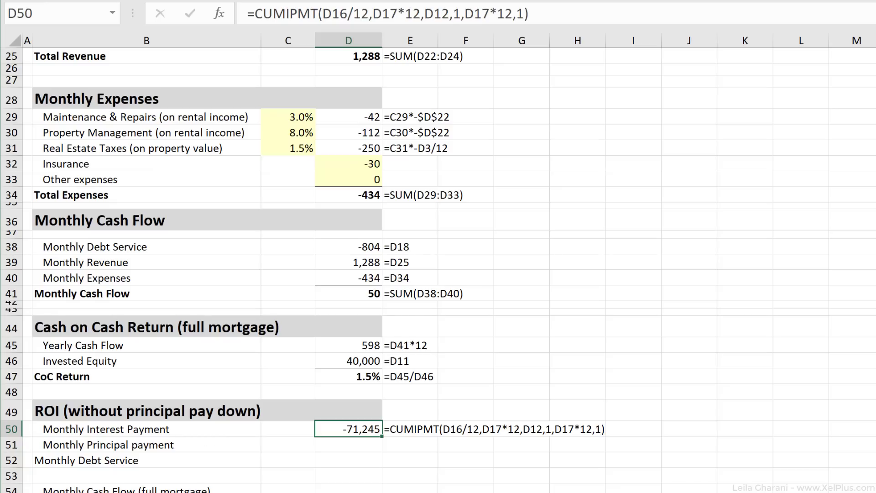
{"action": "left_click", "coordinate": [562, 18]}
{"action": "type", "text": "/"}
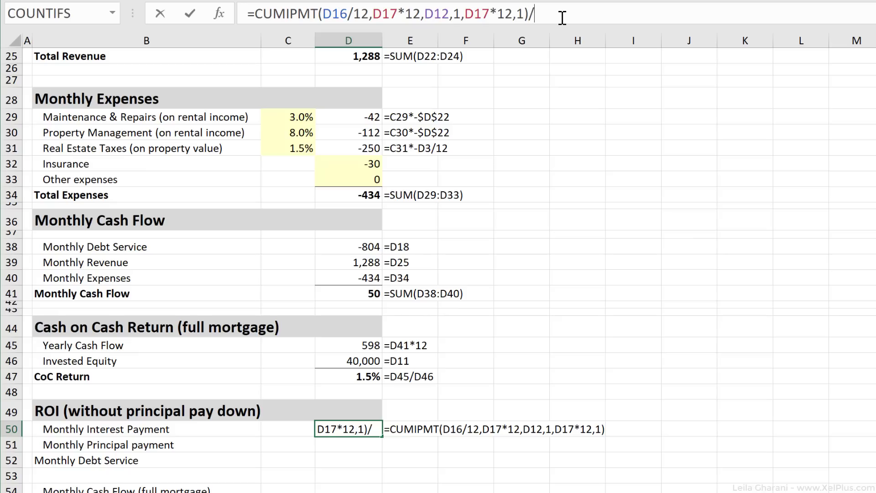
{"action": "scroll", "coordinate": [426, 203], "scroll_direction": "up", "scroll_amount": 3}
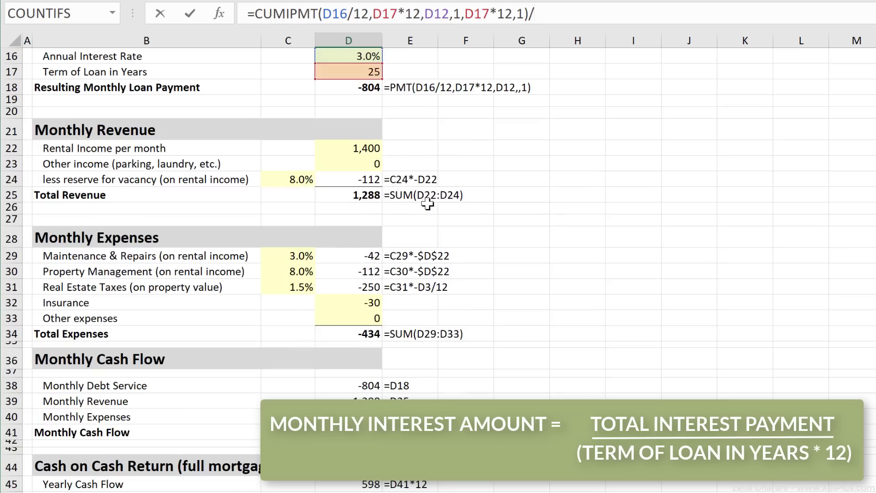
{"action": "type", "text": "("}
{"action": "scroll", "coordinate": [425, 203], "scroll_direction": "up", "scroll_amount": 3}
{"action": "left_click", "coordinate": [376, 204]}
{"action": "type", "text": "*12)"}
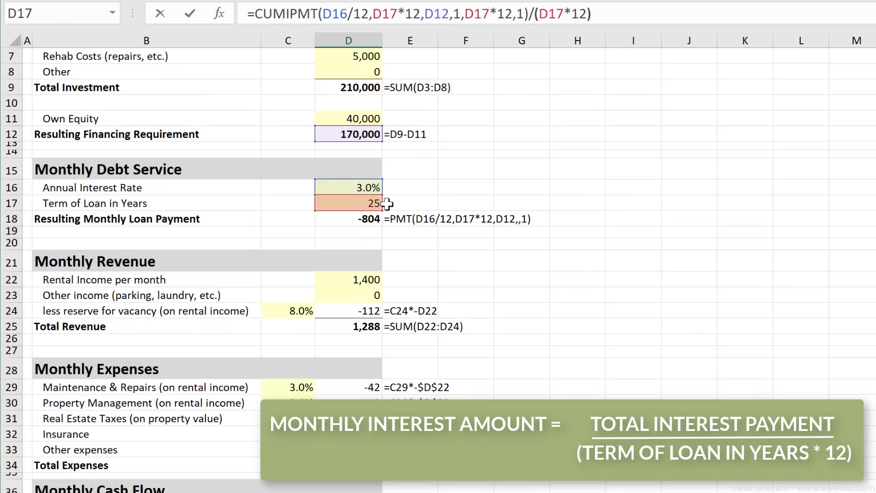
{"action": "key", "text": "Return"}
{"action": "scroll", "coordinate": [386, 204], "scroll_direction": "down", "scroll_amount": 3}
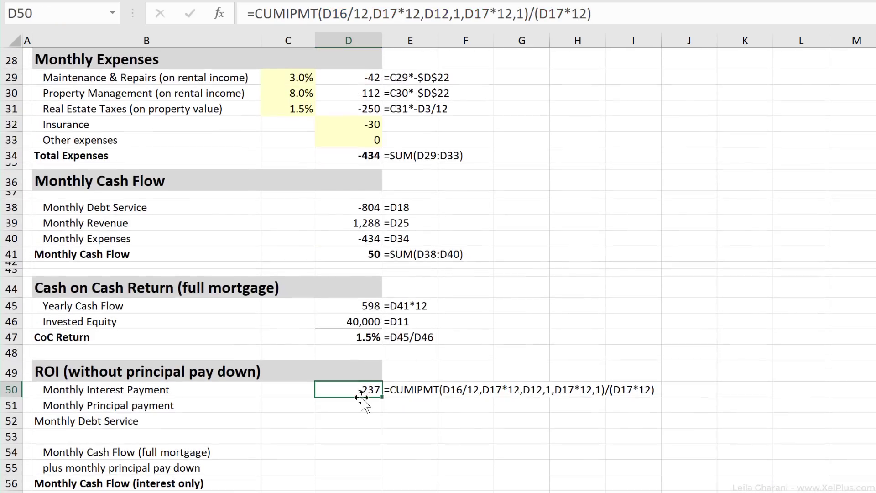
{"action": "scroll", "coordinate": [364, 393], "scroll_direction": "down", "scroll_amount": 1}
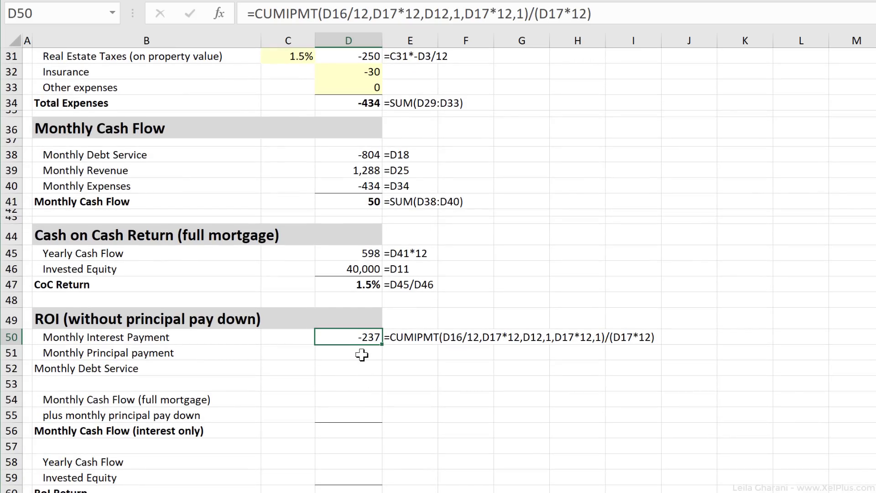
- Abandon a fresh CUMPRINC entry in D51 and copy D50's interest formula from the formula bar
{"action": "left_click", "coordinate": [359, 353]}
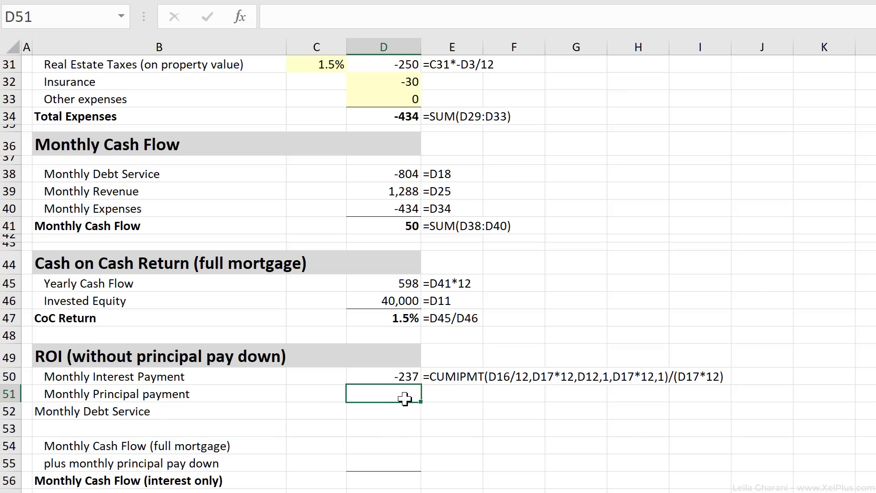
{"action": "type", "text": "="}
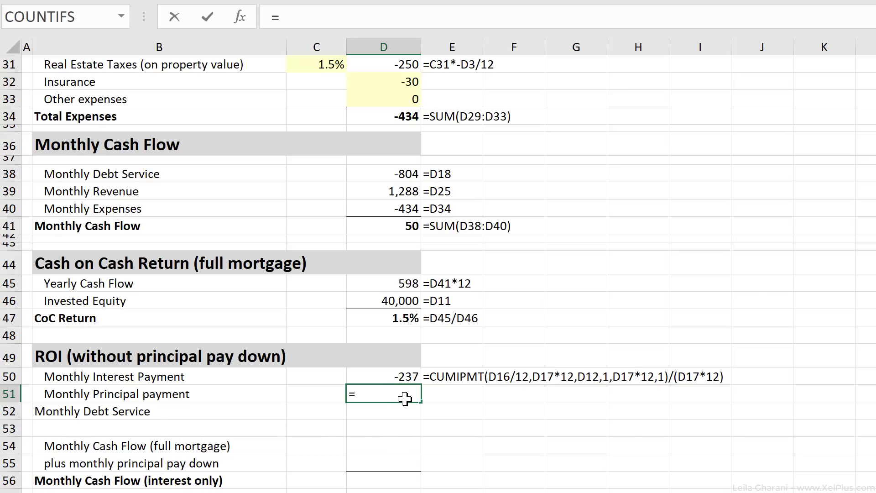
{"action": "type", "text": "cum"}
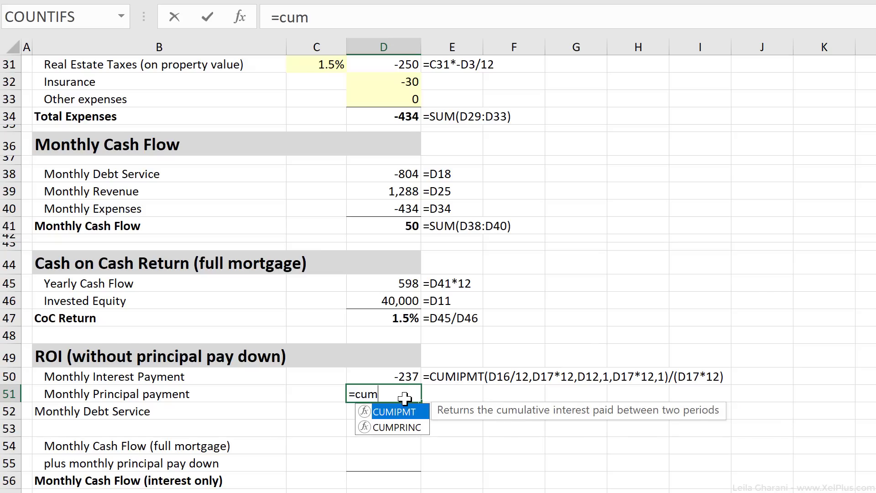
{"action": "double_click", "coordinate": [396, 427]}
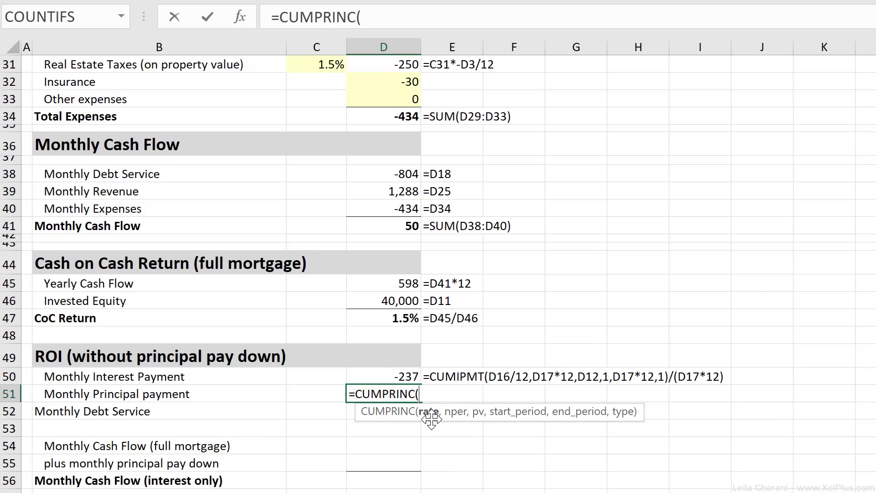
{"action": "key", "text": "Escape"}
{"action": "left_click", "coordinate": [405, 377]}
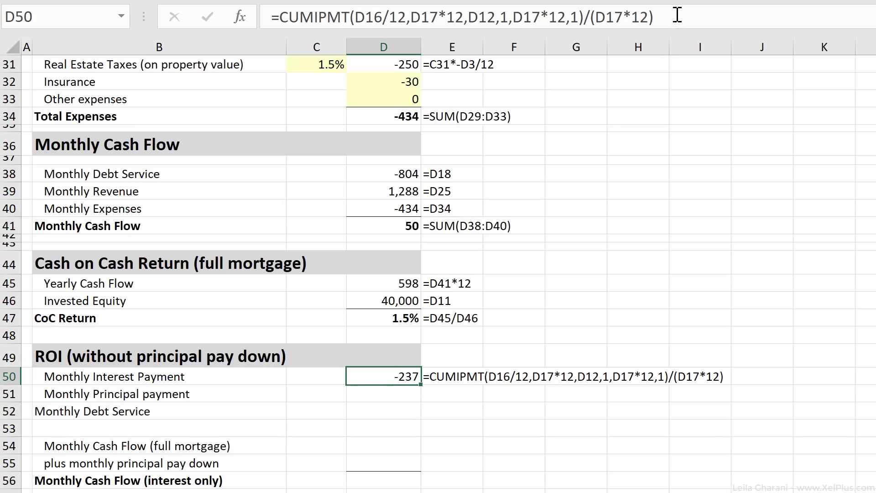
{"action": "left_click_drag", "start_coordinate": [677, 15], "coordinate": [249, 13]}
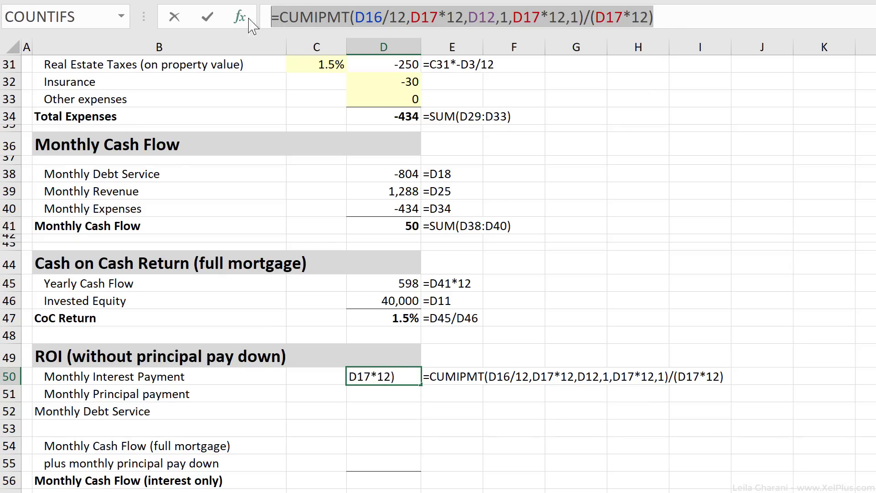
{"action": "key", "text": "Escape"}
- Paste the formula into D51 and change CUMIPMT to CUMPRINC, giving -567 monthly principal
{"action": "left_click", "coordinate": [401, 391]}
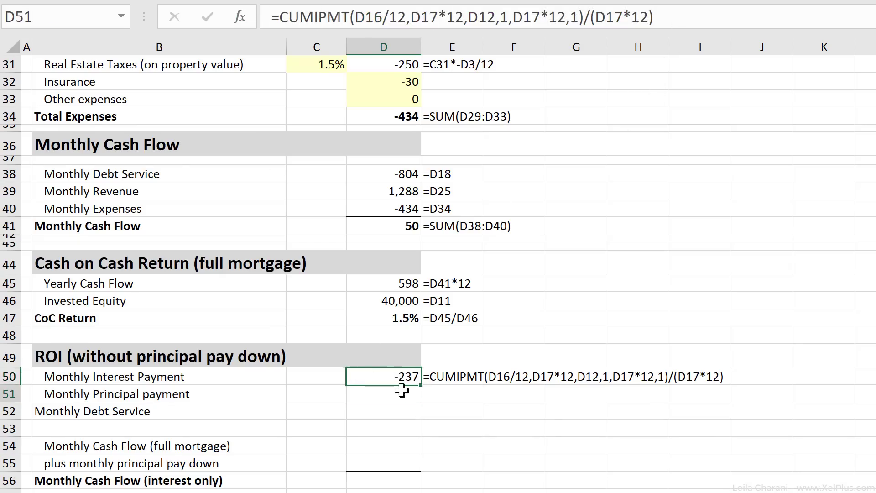
{"action": "left_click", "coordinate": [328, 17]}
{"action": "key", "text": "ctrl+v"}
{"action": "mouse_move", "coordinate": [349, 18]}
{"action": "left_mouse_down"}
{"action": "mouse_move", "coordinate": [278, 17]}
{"action": "mouse_move", "coordinate": [350, 16]}
{"action": "left_mouse_up"}
{"action": "left_click", "coordinate": [313, 17]}
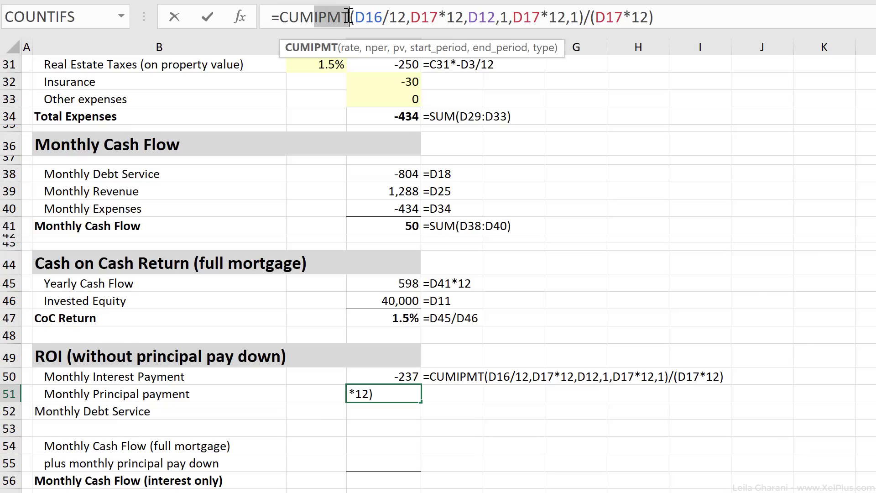
{"action": "key", "text": "BackSpace"}
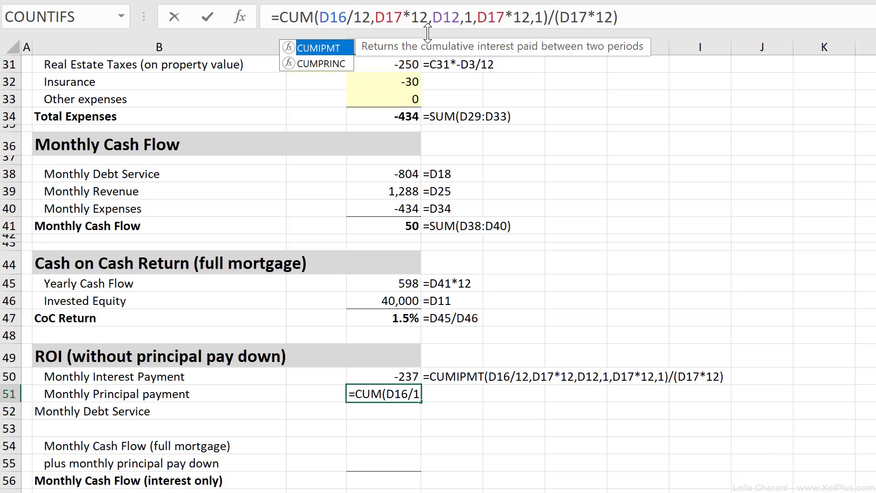
{"action": "double_click", "coordinate": [339, 65]}
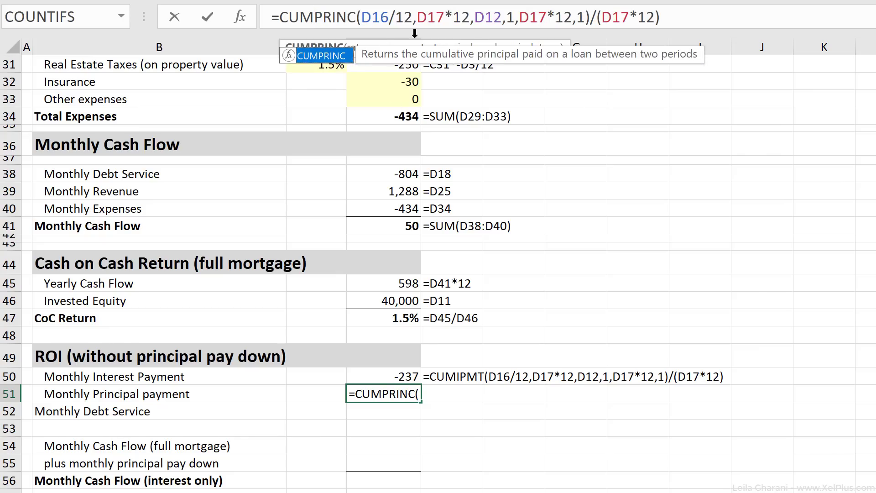
{"action": "key", "text": "ctrl+Return"}
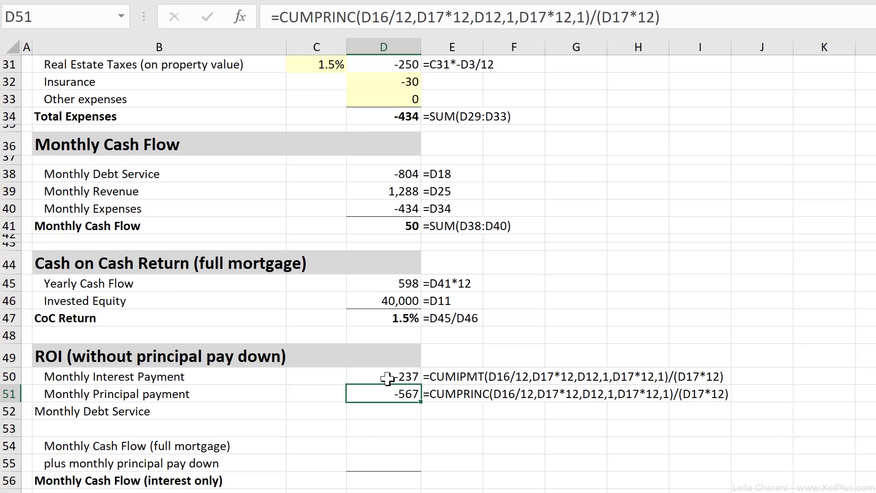
{"action": "left_click_drag", "start_coordinate": [388, 376], "coordinate": [390, 385]}
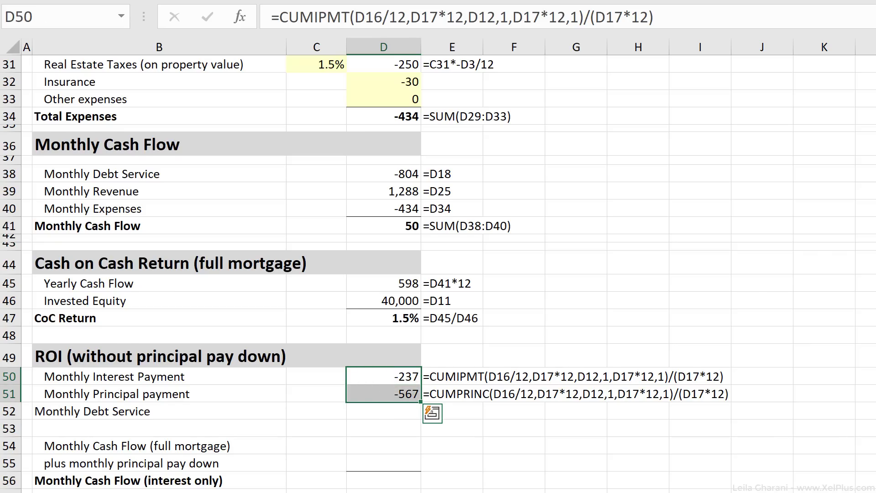
- AutoSum interest and principal into Monthly Debt Service D52, giving -804
{"action": "left_click", "coordinate": [391, 411]}
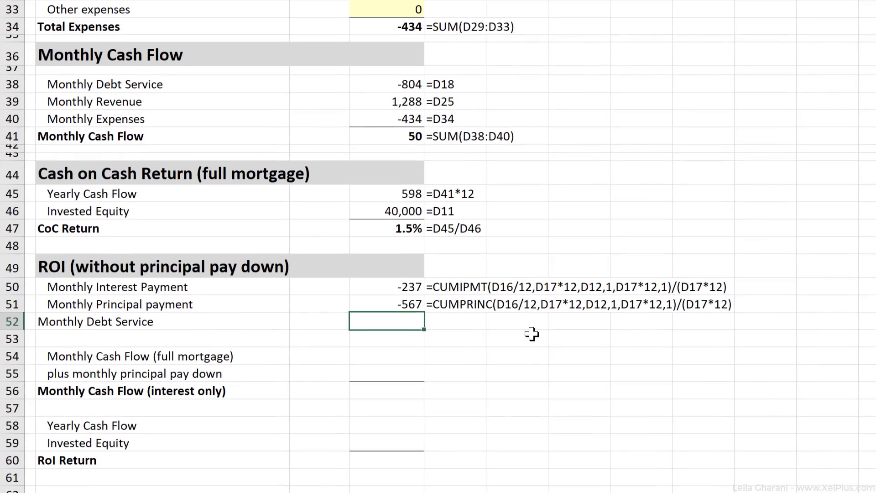
{"action": "key", "text": "alt+equal"}
{"action": "key", "text": "ctrl+Return"}
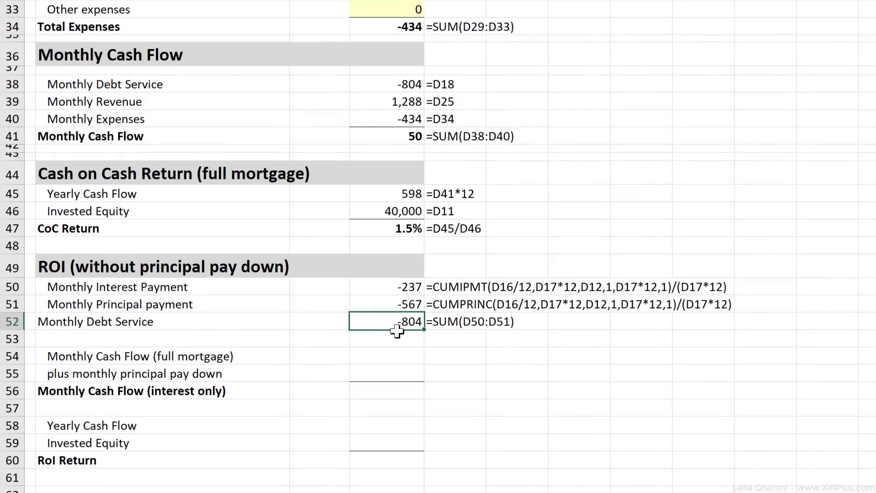
{"action": "left_click", "coordinate": [388, 304]}
{"action": "left_click", "coordinate": [390, 287]}
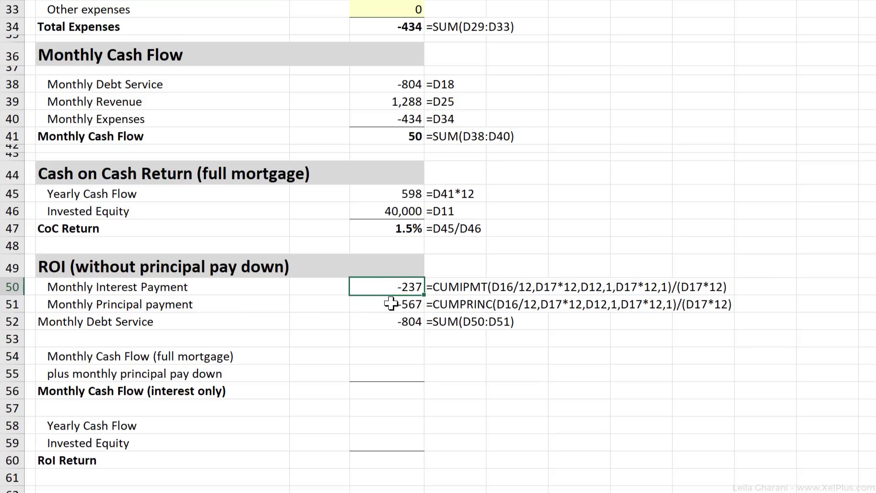
{"action": "left_click", "coordinate": [391, 303]}
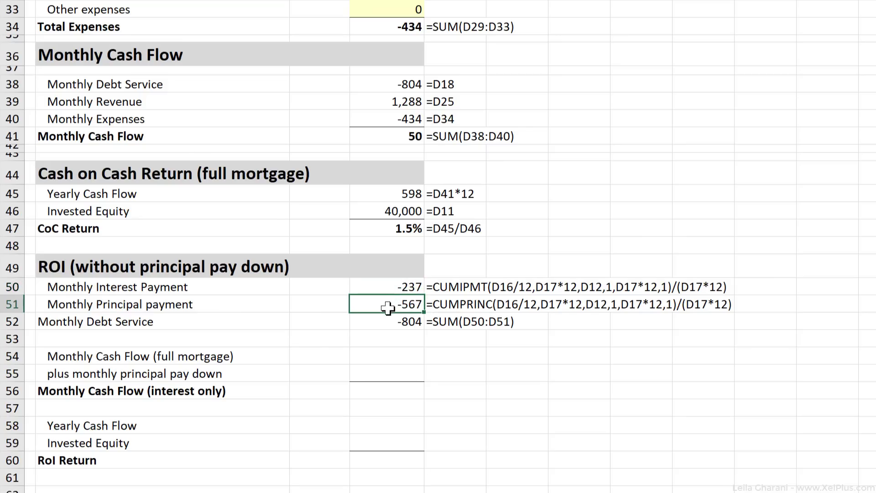
- Link D54 to the cash flow in D41 (50) and set D55 to =-D51 (567)
{"action": "left_click", "coordinate": [374, 360]}
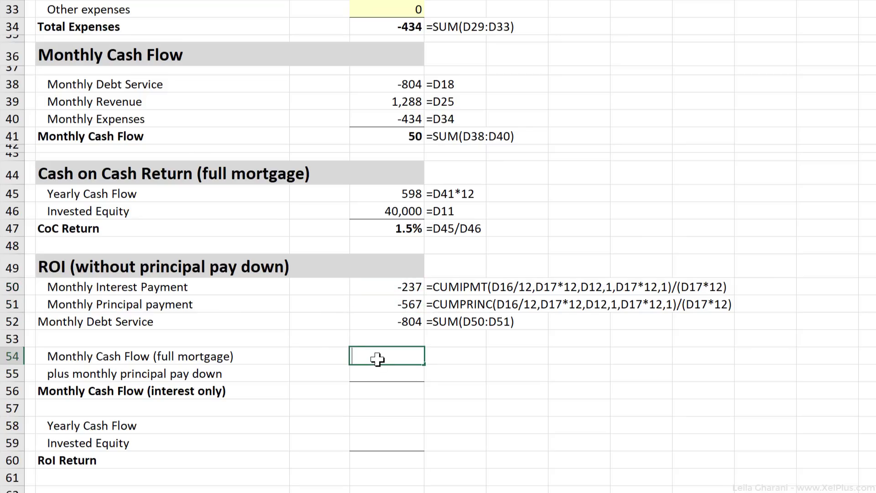
{"action": "type", "text": "="}
{"action": "left_click", "coordinate": [377, 136]}
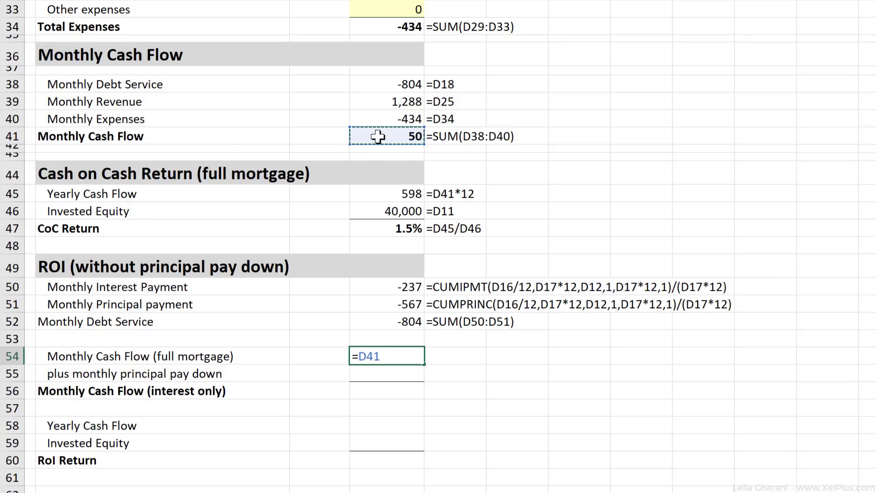
{"action": "key", "text": "ctrl+Return"}
{"action": "left_click", "coordinate": [394, 370]}
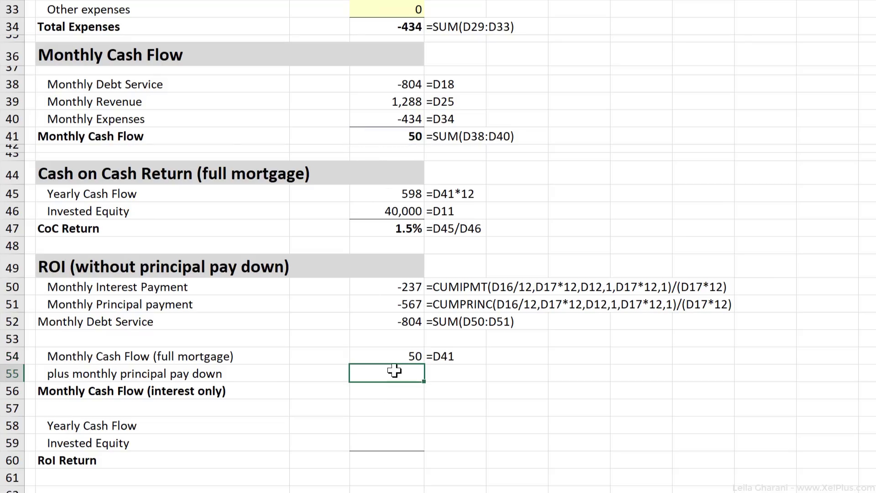
{"action": "type", "text": "=-"}
{"action": "left_click", "coordinate": [391, 305]}
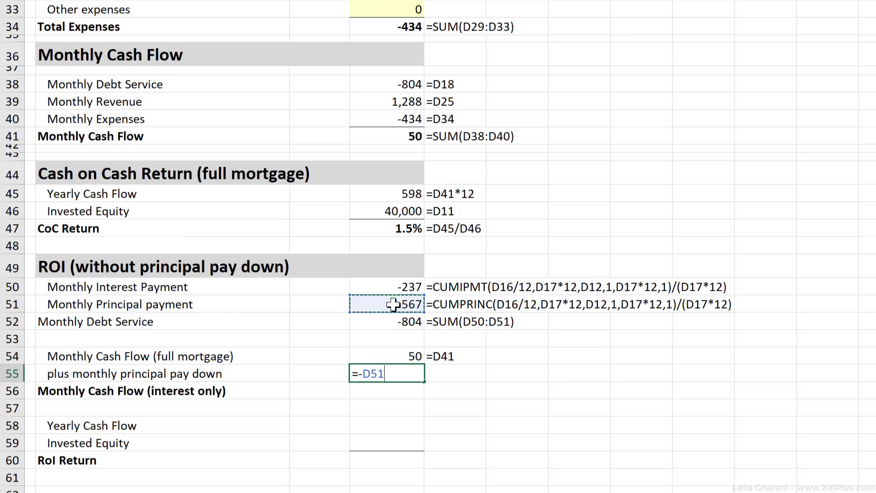
{"action": "key", "text": "ctrl+Return"}
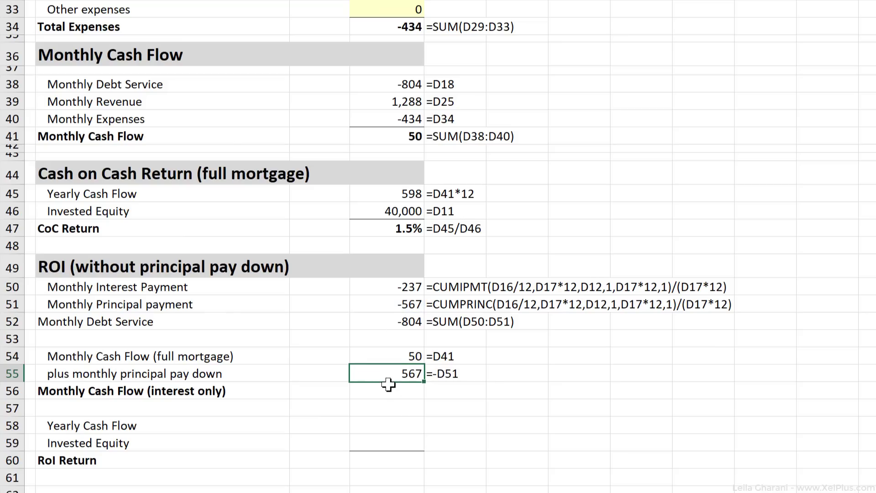
{"action": "left_click", "coordinate": [383, 305]}
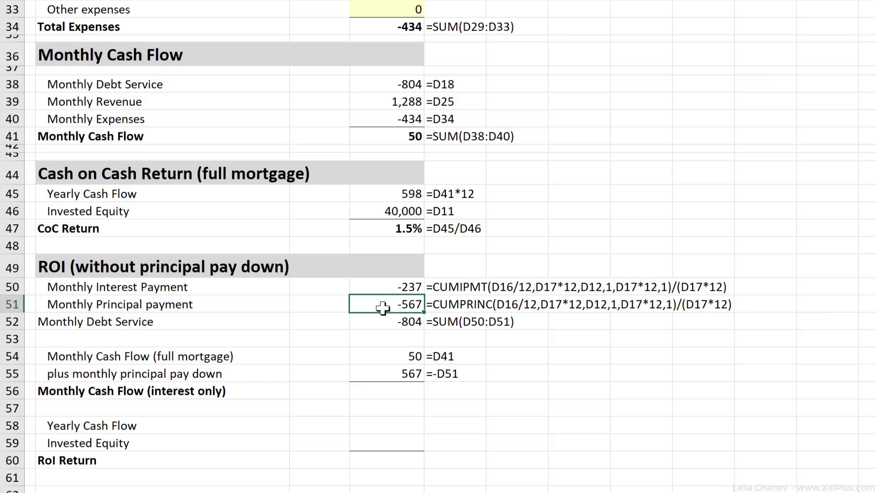
- AutoSum D54:D55 into D56 for an interest-only monthly cash flow of 617
{"action": "left_click", "coordinate": [386, 392]}
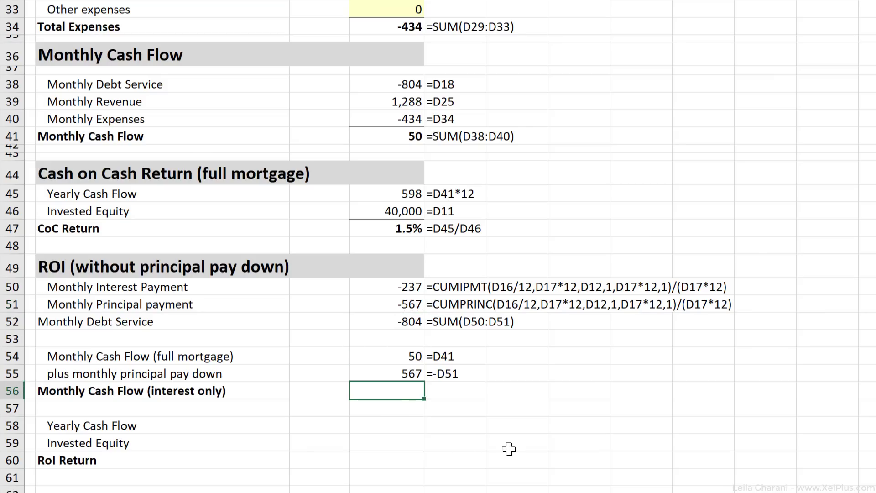
{"action": "key", "text": "alt+="}
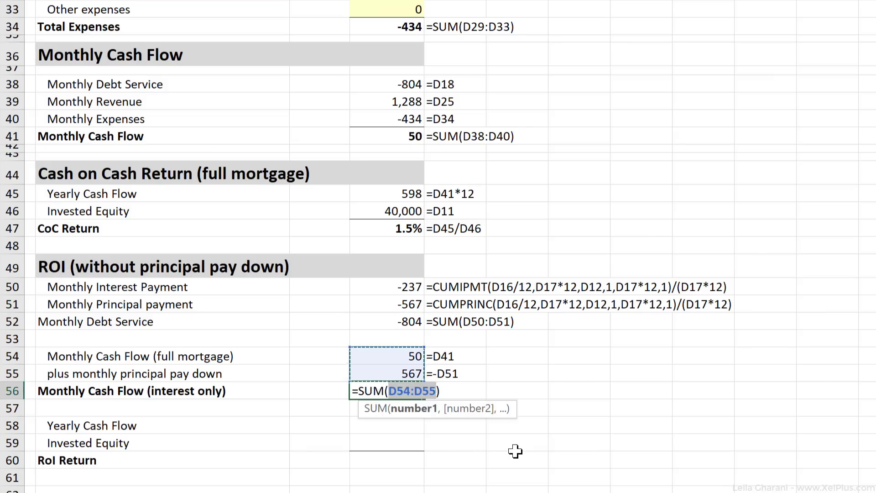
{"action": "key", "text": "ctrl+Return"}
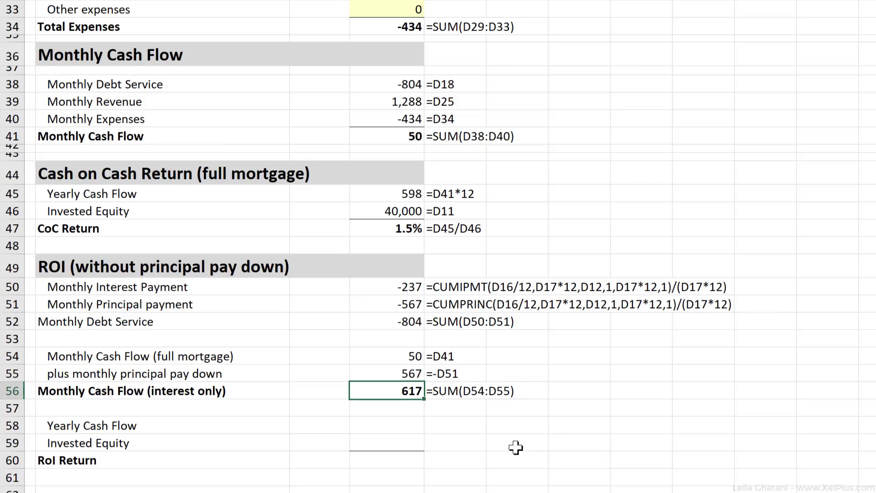
- Set yearly cash flow in D58 to =D56*12, giving 7,398
{"action": "scroll", "coordinate": [516, 447], "scroll_direction": "down", "scroll_amount": 2}
{"action": "left_click", "coordinate": [413, 325]}
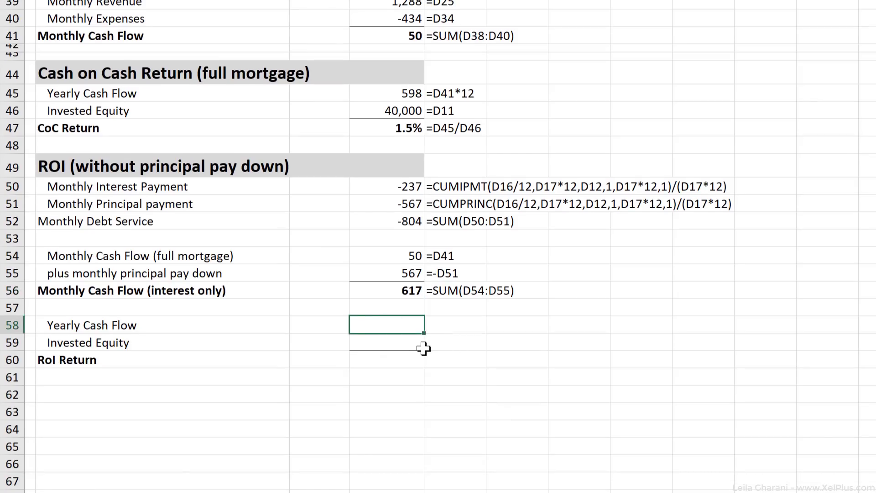
{"action": "left_click", "coordinate": [413, 290]}
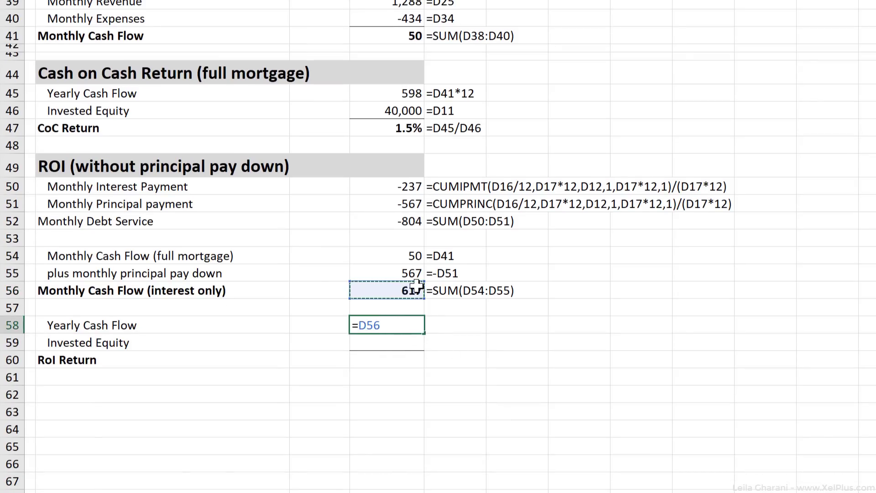
{"action": "type", "text": "*12"}
{"action": "key", "text": "Return"}
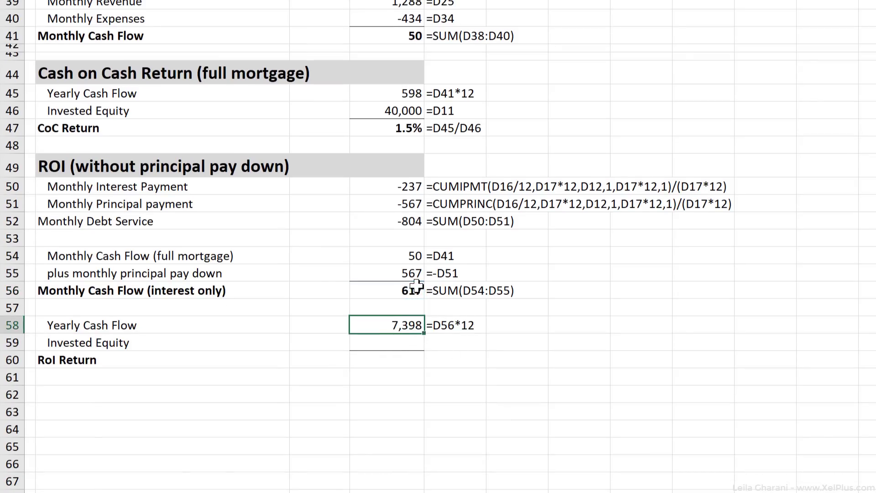
- Link invested equity in D59 to D46 (40,000)
{"action": "type", "text": "="}
{"action": "left_click", "coordinate": [372, 111]}
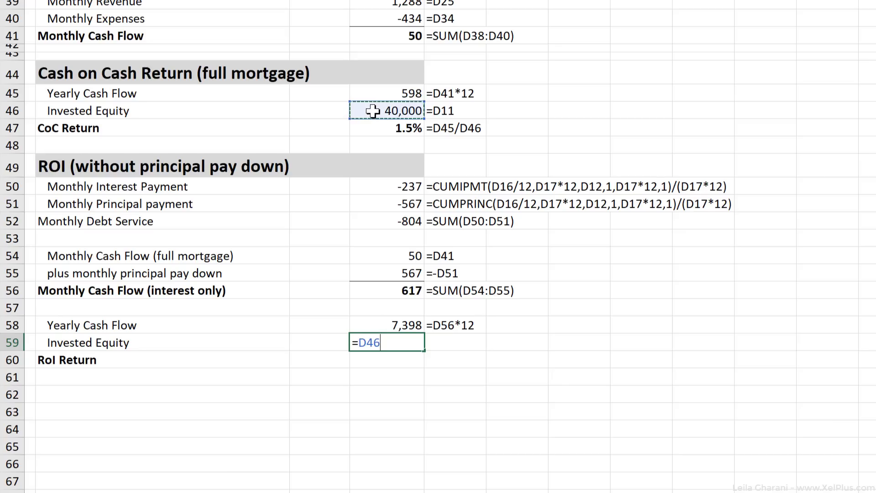
{"action": "key", "text": "Return"}
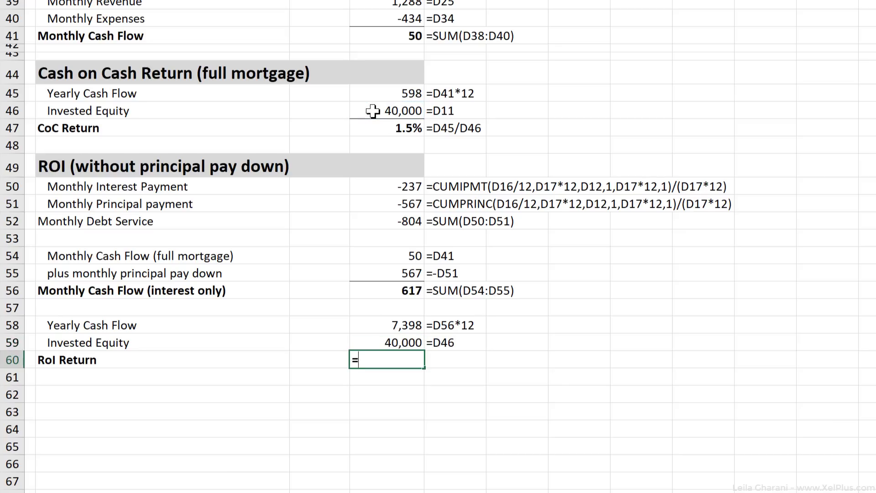
- Compute the ROI return in D60 as =D58/D59, showing 18.5%
{"action": "type", "text": "="}
{"action": "left_click", "coordinate": [387, 325]}
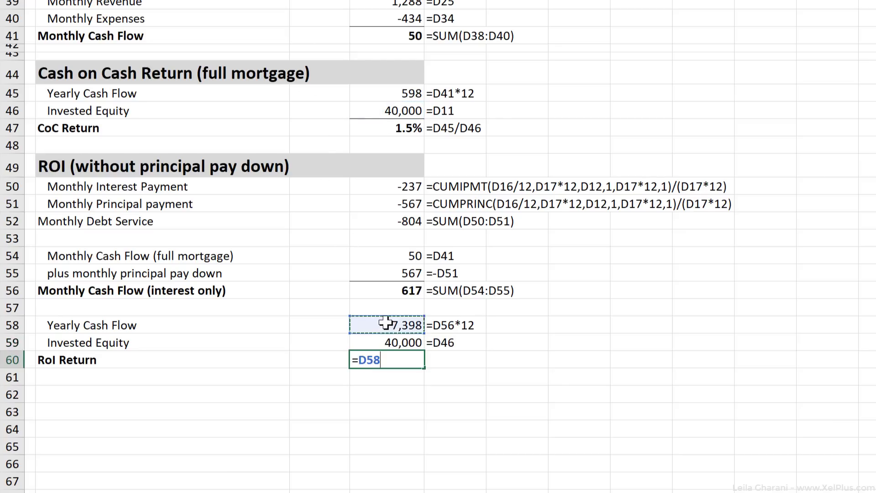
{"action": "type", "text": "/"}
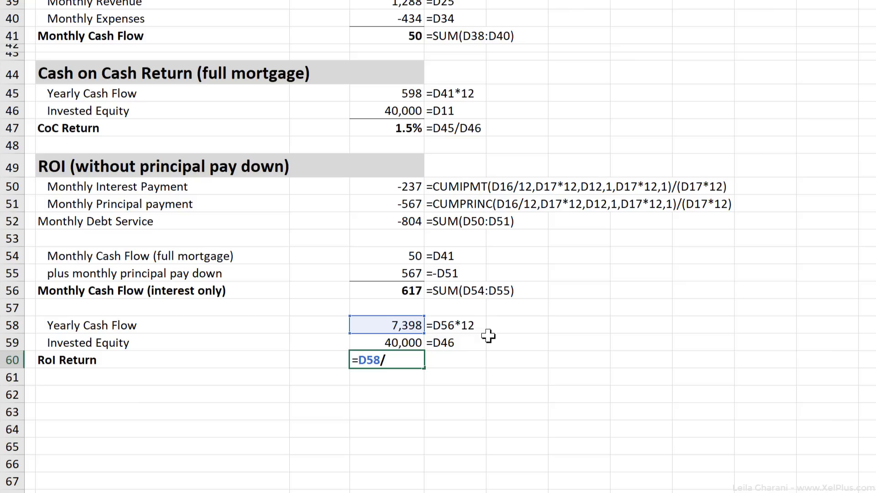
{"action": "left_click", "coordinate": [389, 343]}
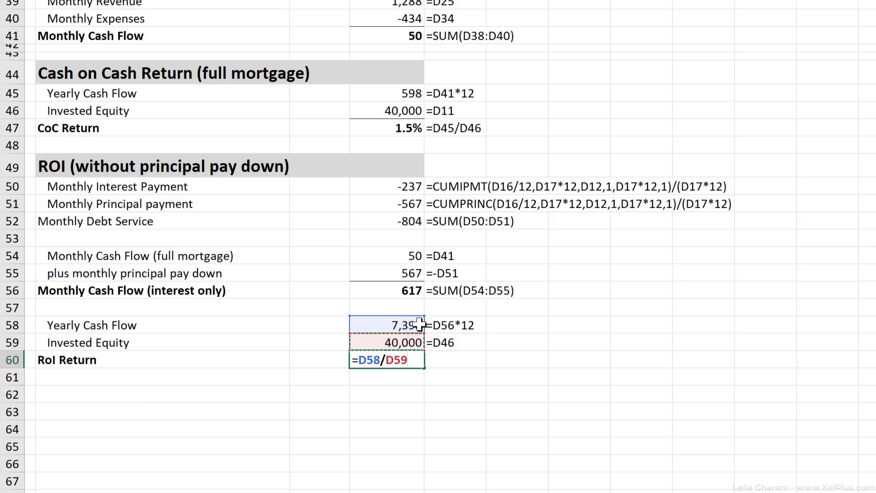
{"action": "key", "text": "ctrl+Return"}
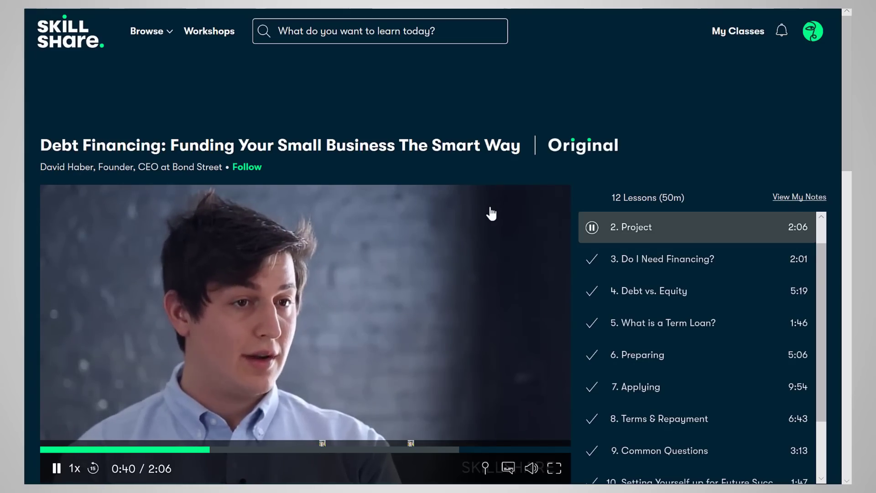
- Scroll down the Debt Financing class's lesson list
{"action": "scroll", "coordinate": [665, 278], "scroll_direction": "down", "scroll_amount": 2}
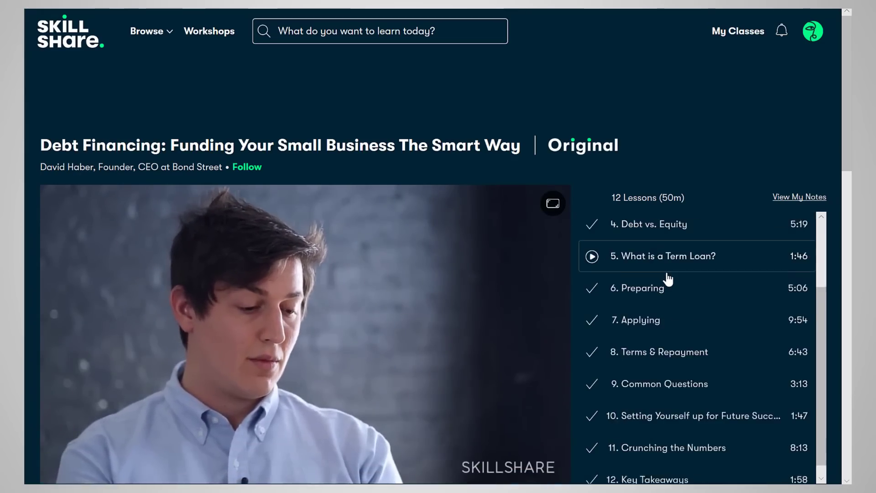
- Play the Crunching the Numbers lesson, then browse the Leadership & Management category page
{"action": "left_click", "coordinate": [698, 434]}
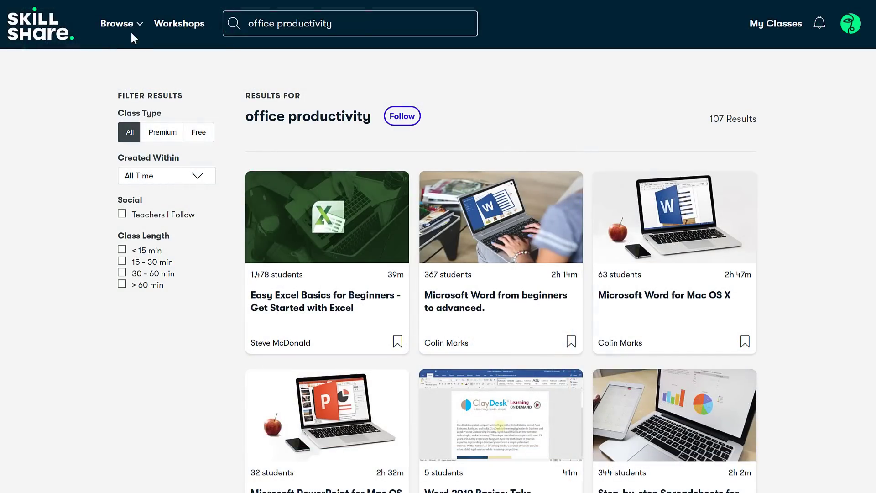
{"action": "mouse_move", "coordinate": [133, 33]}
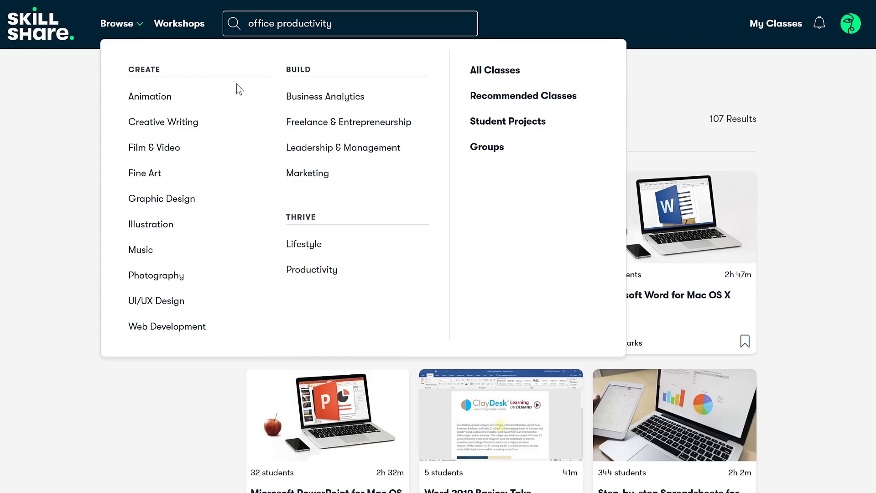
{"action": "left_click", "coordinate": [302, 151]}
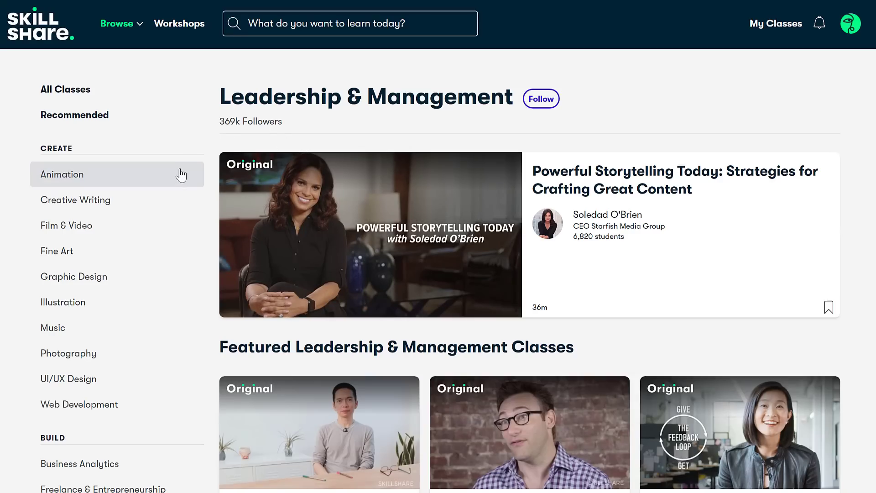
{"action": "scroll", "coordinate": [181, 183], "scroll_direction": "down", "scroll_amount": 10}
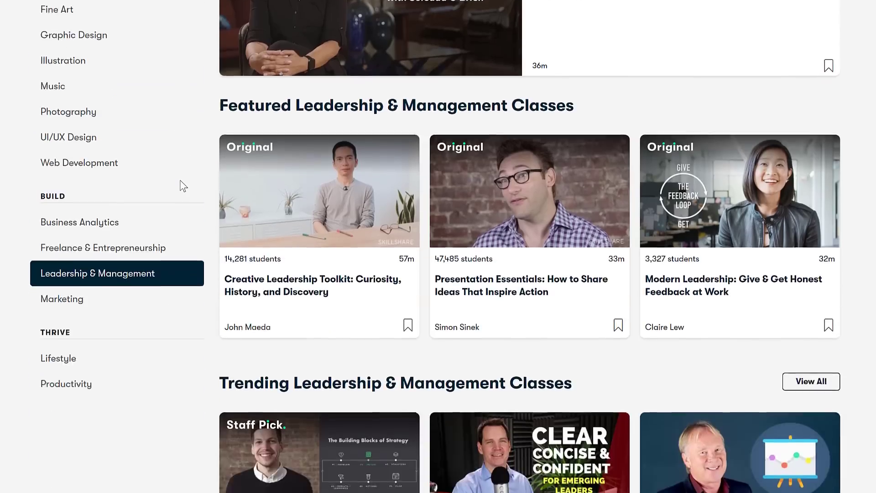